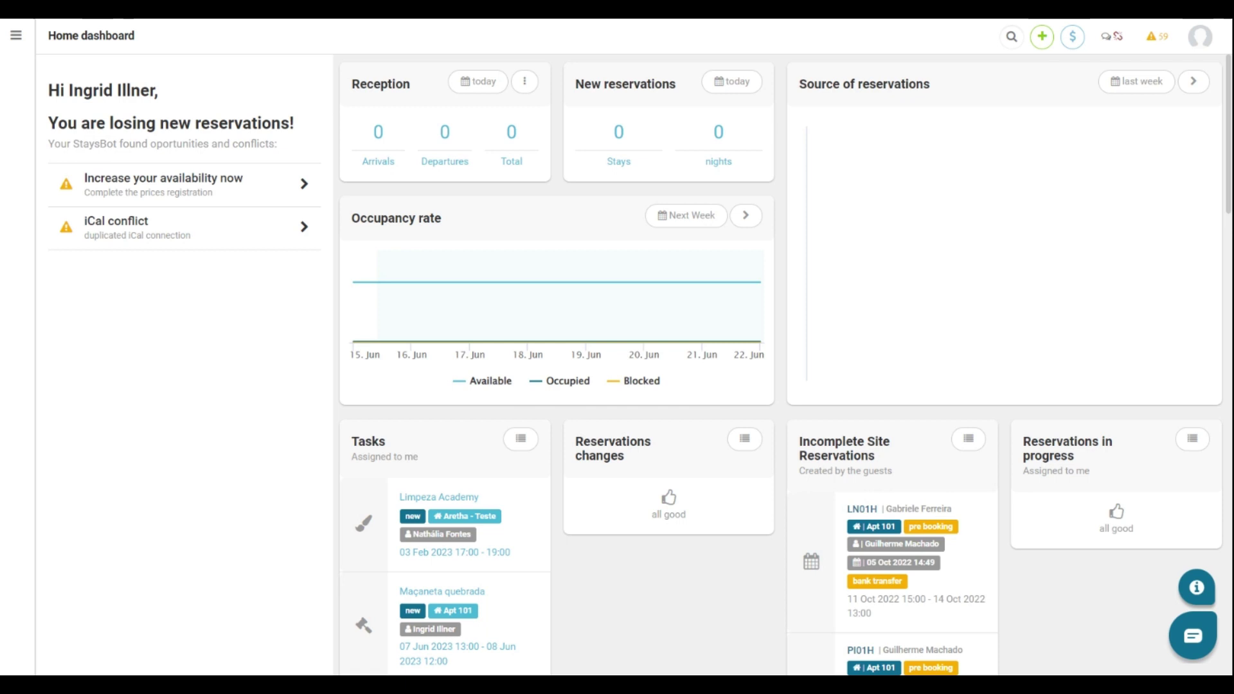
- Open Users & Clients > Users, cancel a new-account dialog, and scroll the staff accounts list
mouse_move(20, 74)
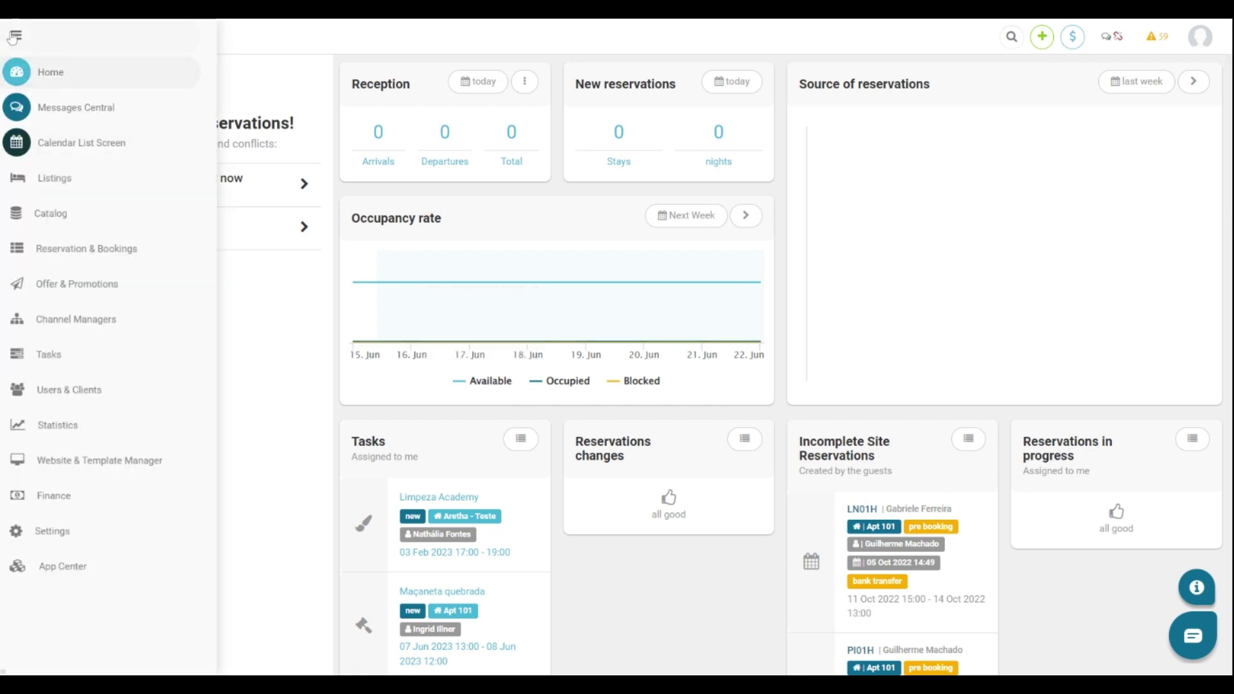
click(72, 389)
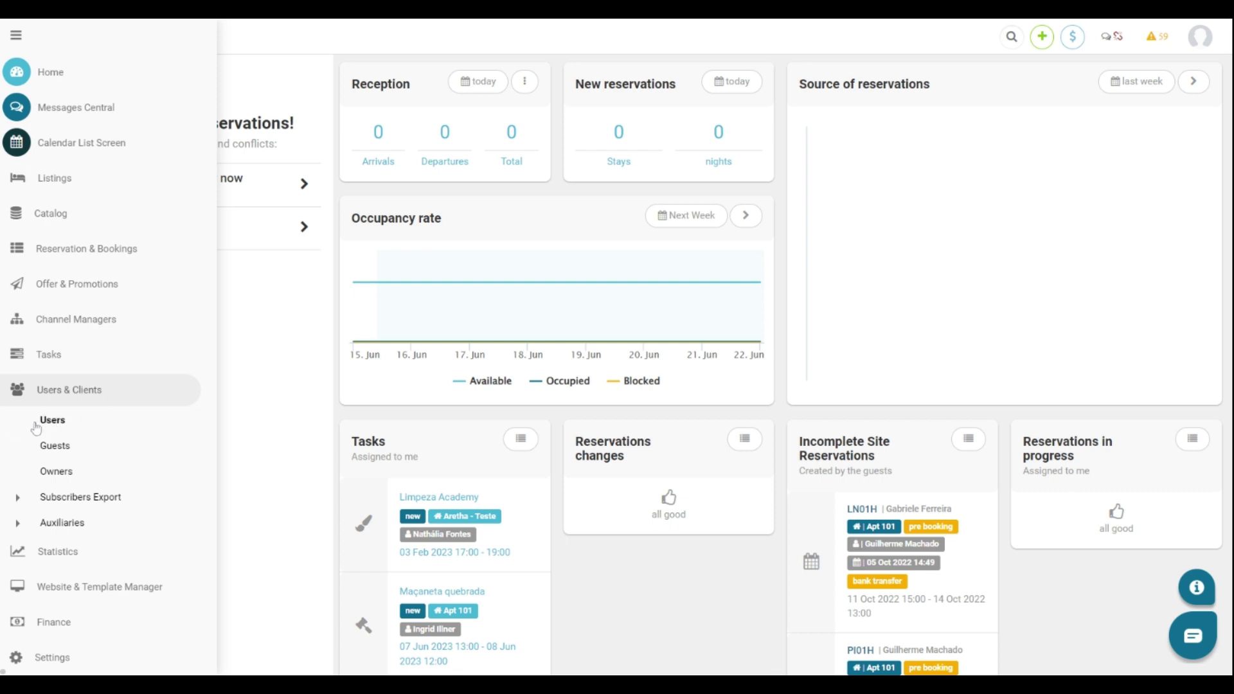
click(61, 422)
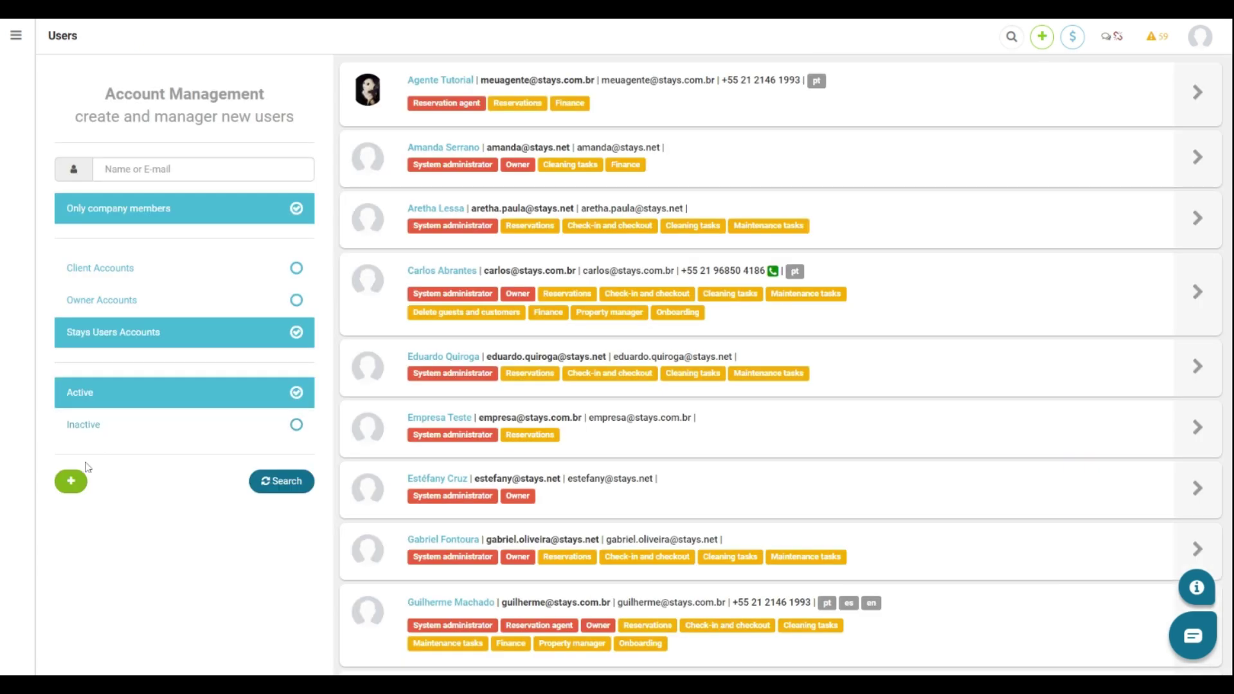
click(71, 480)
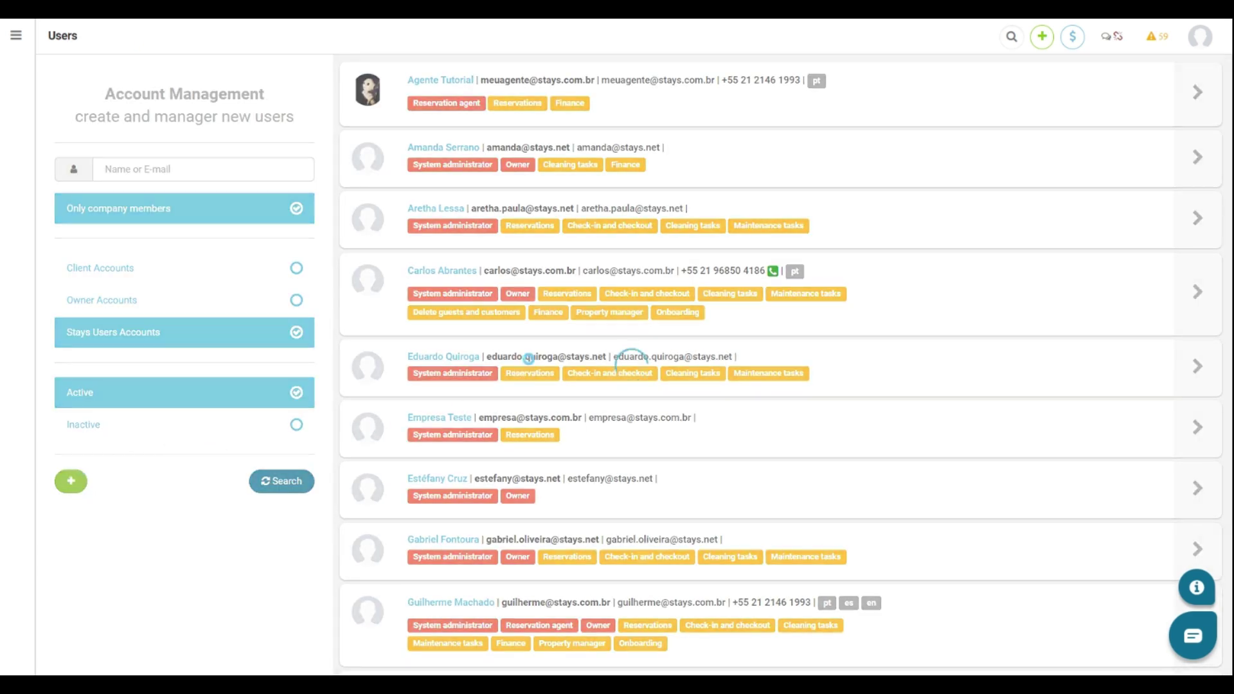
click(428, 302)
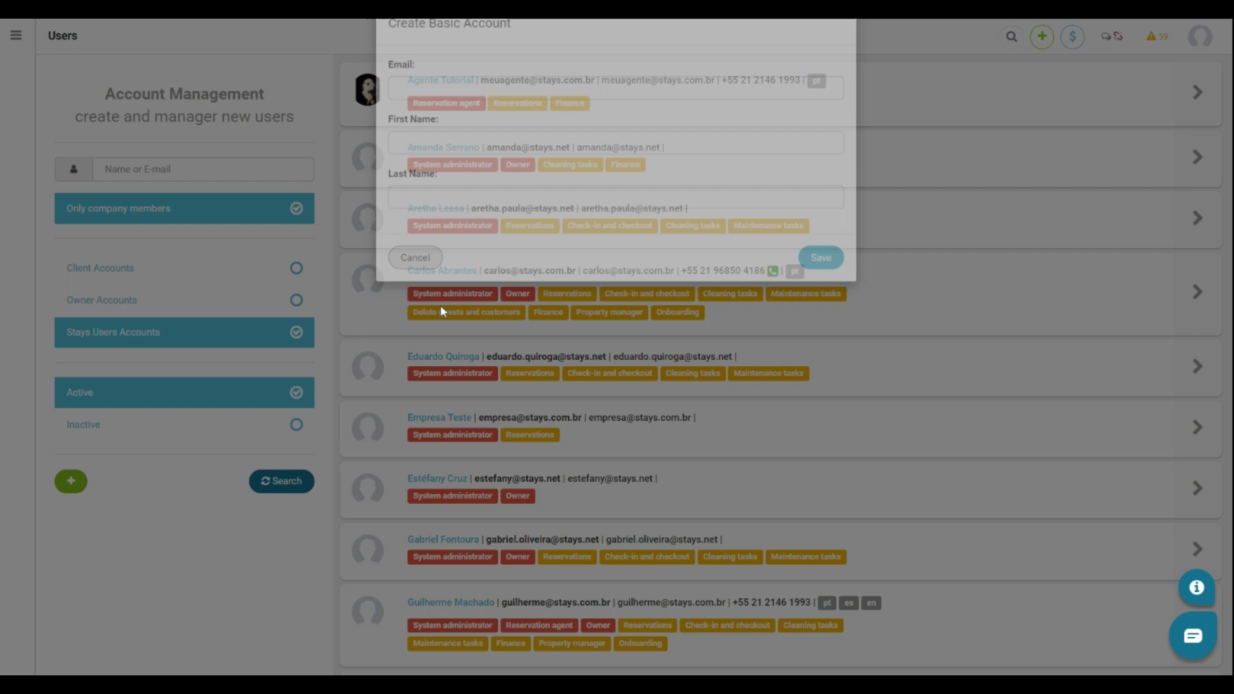
scroll(441, 311, down, 5)
scroll(830, 588, down, 2)
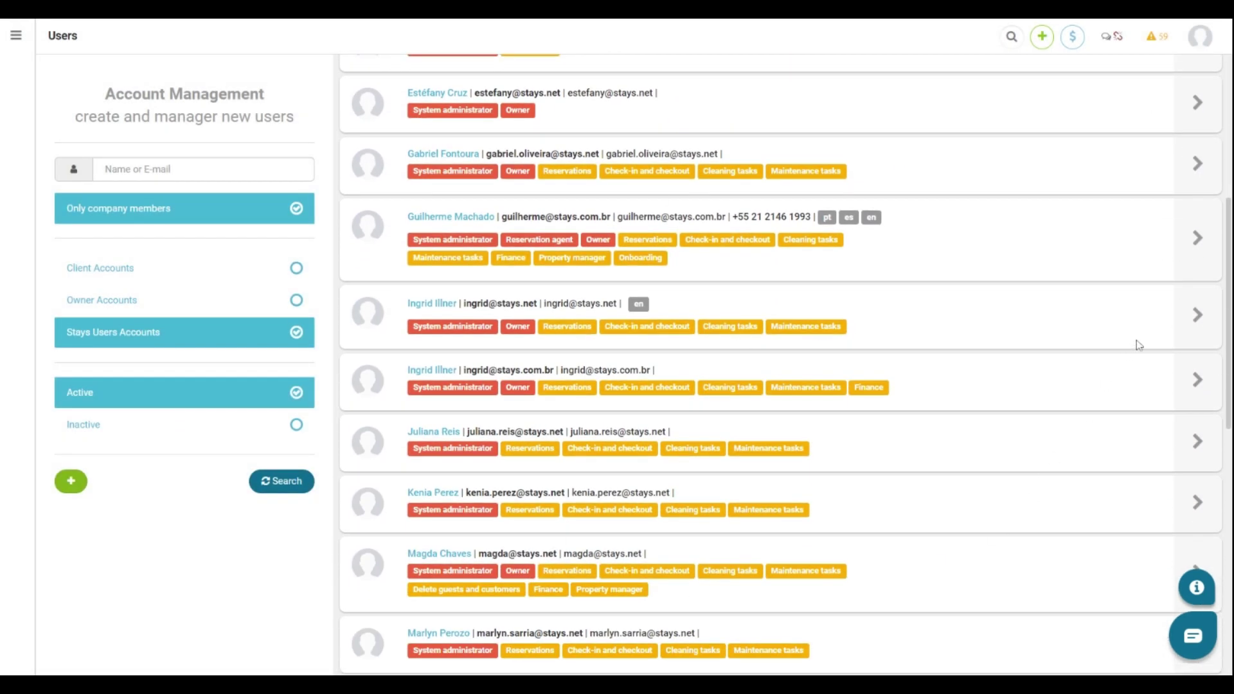
- Open a staff member's Permissions page and scroll to Backend Permissions with the System administrator role
click(1184, 319)
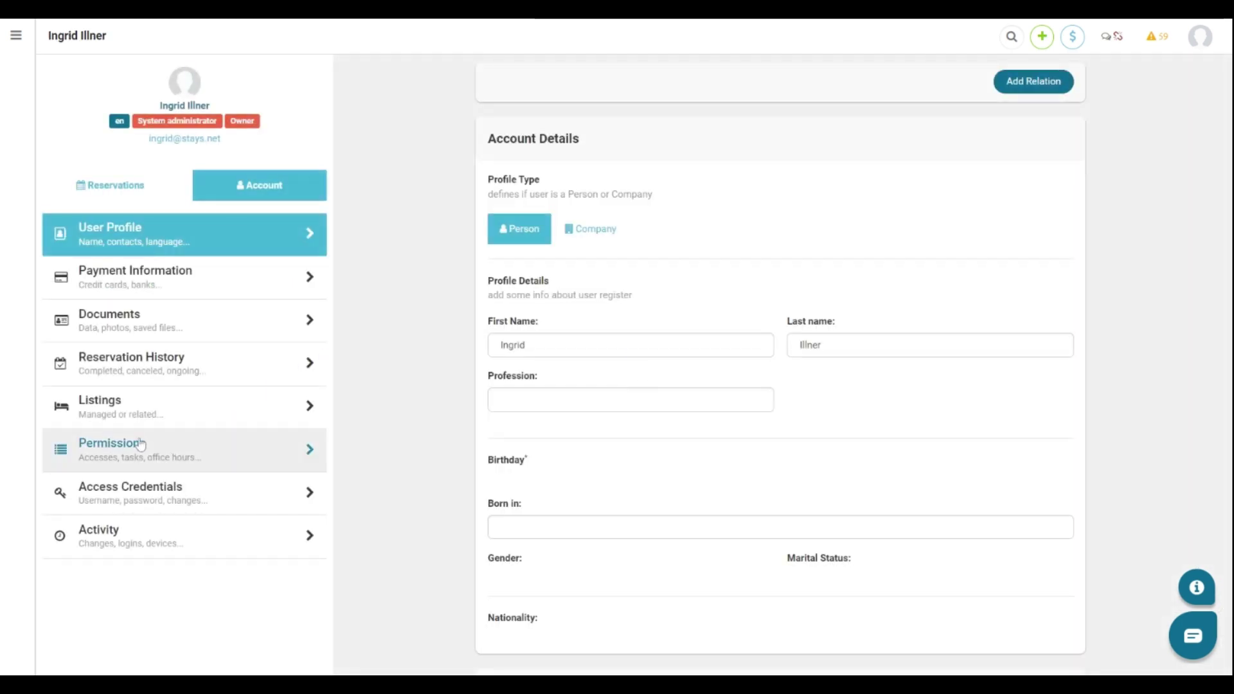
click(140, 444)
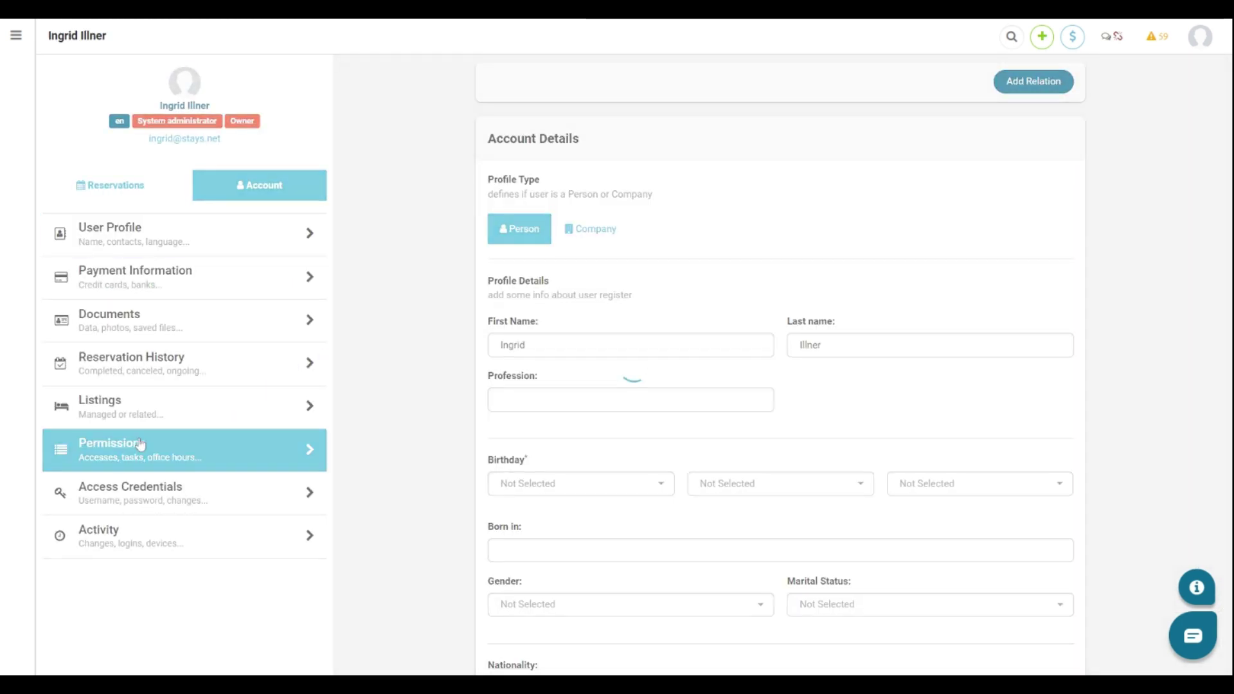
scroll(452, 411, down, 5)
scroll(452, 407, down, 20)
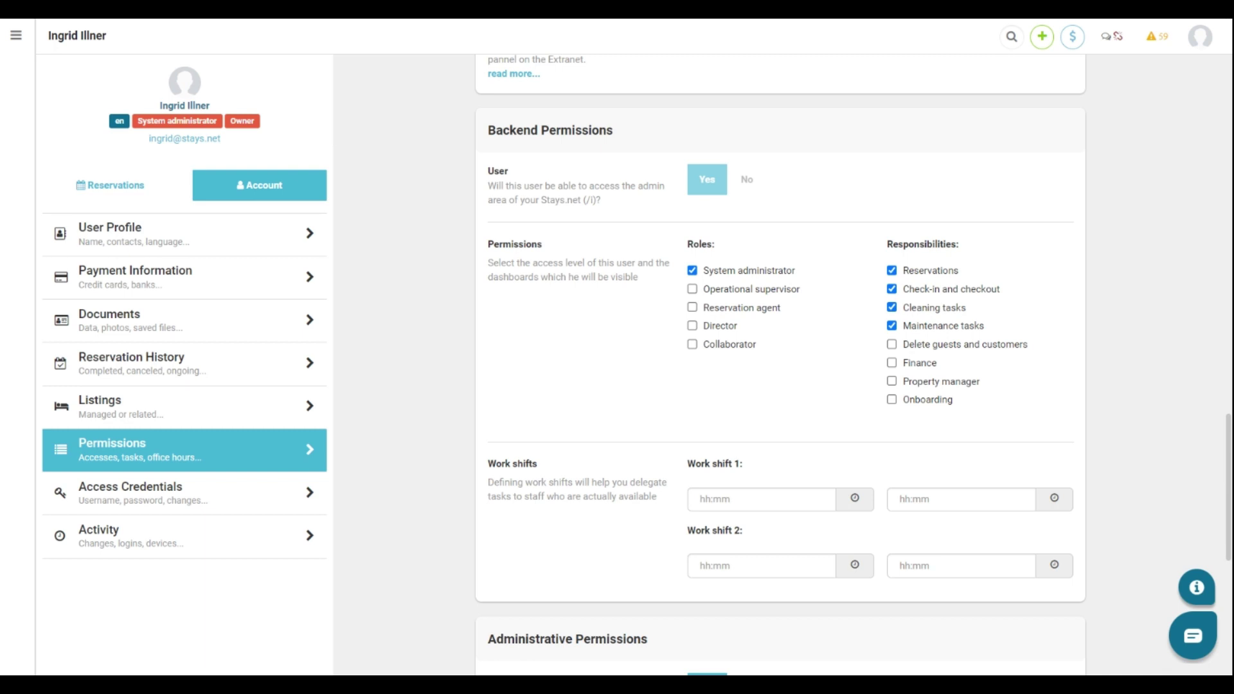
click(692, 343)
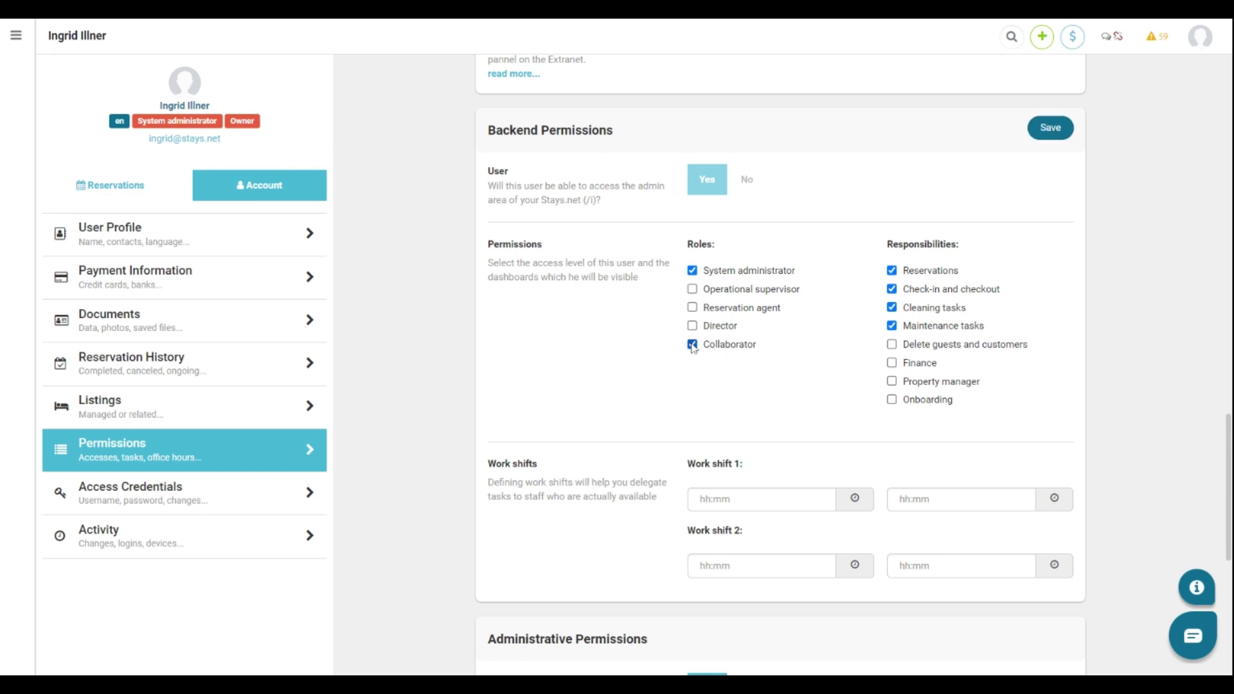
click(692, 289)
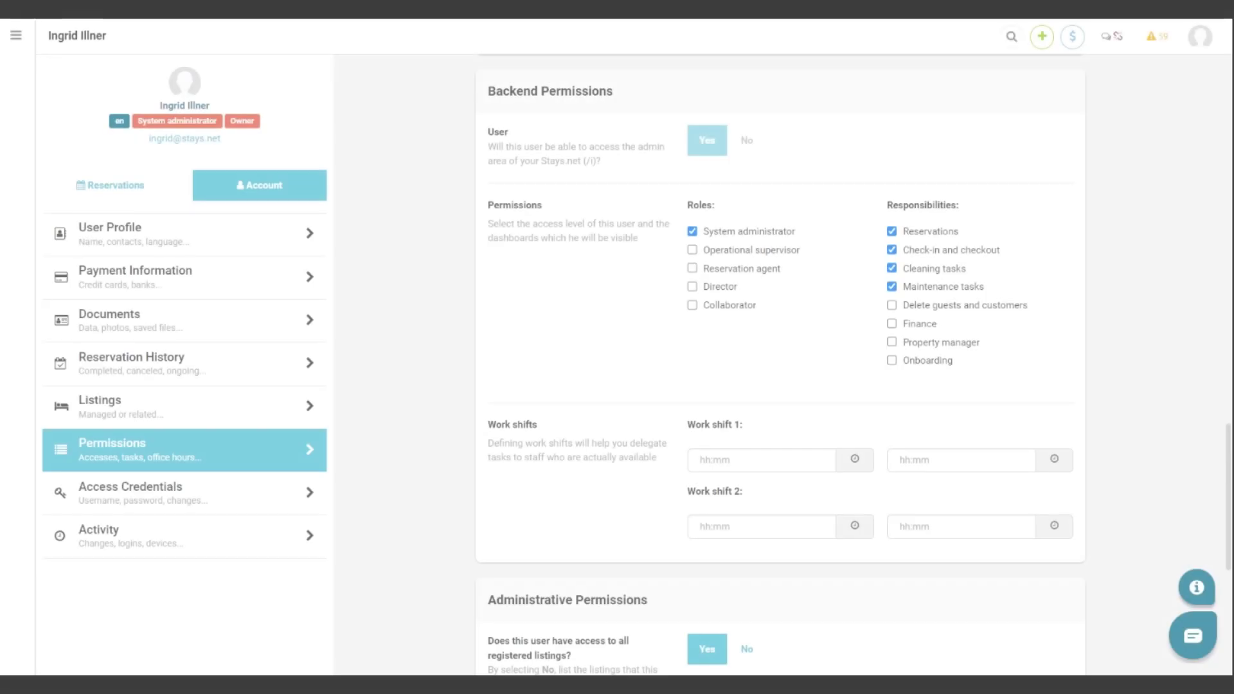
scroll(780, 353, up, 1)
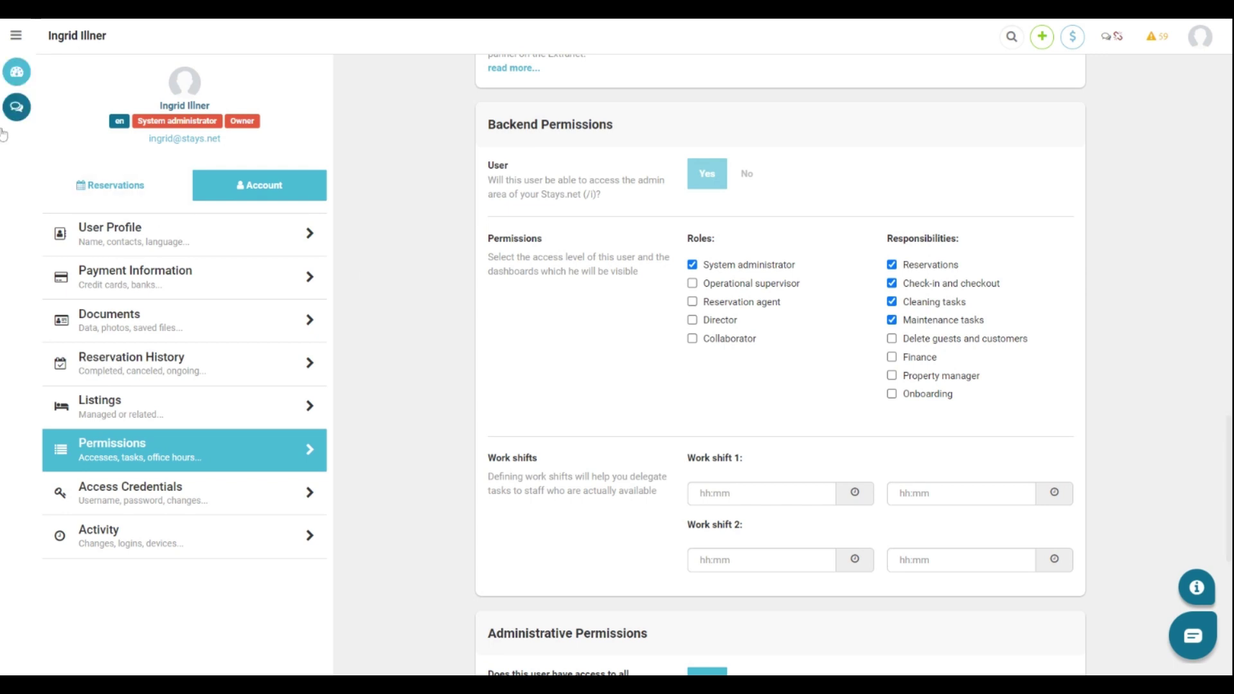
- Open Catalog > Auxiliaries > Technical Task Classification, then add and discard an empty classification row
mouse_move(37, 135)
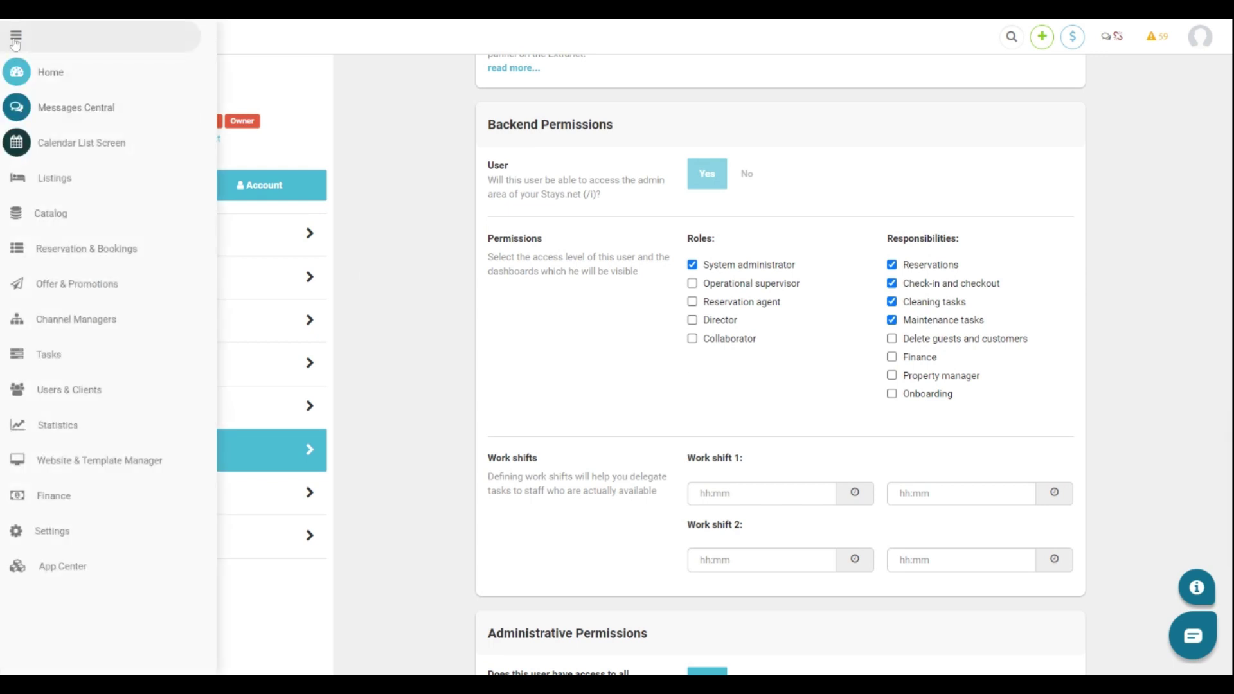
click(50, 212)
click(62, 346)
click(98, 523)
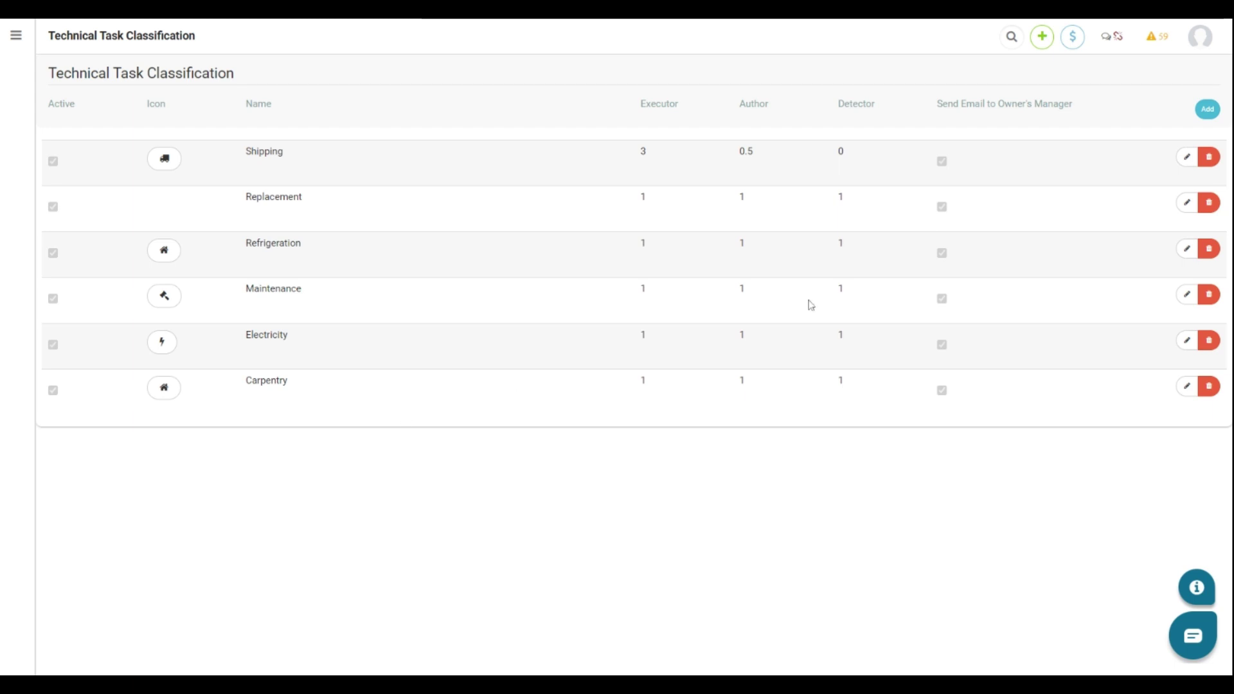
click(1207, 109)
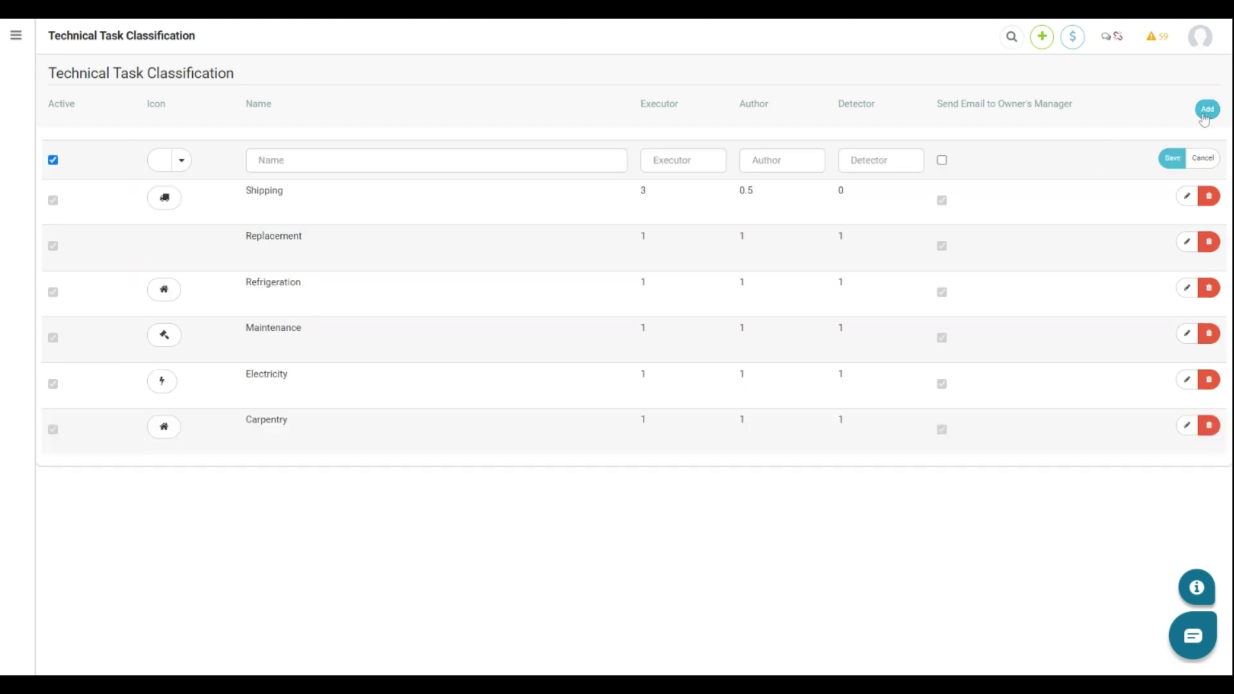
key(Tab)
key(Tab)
key(Tab)
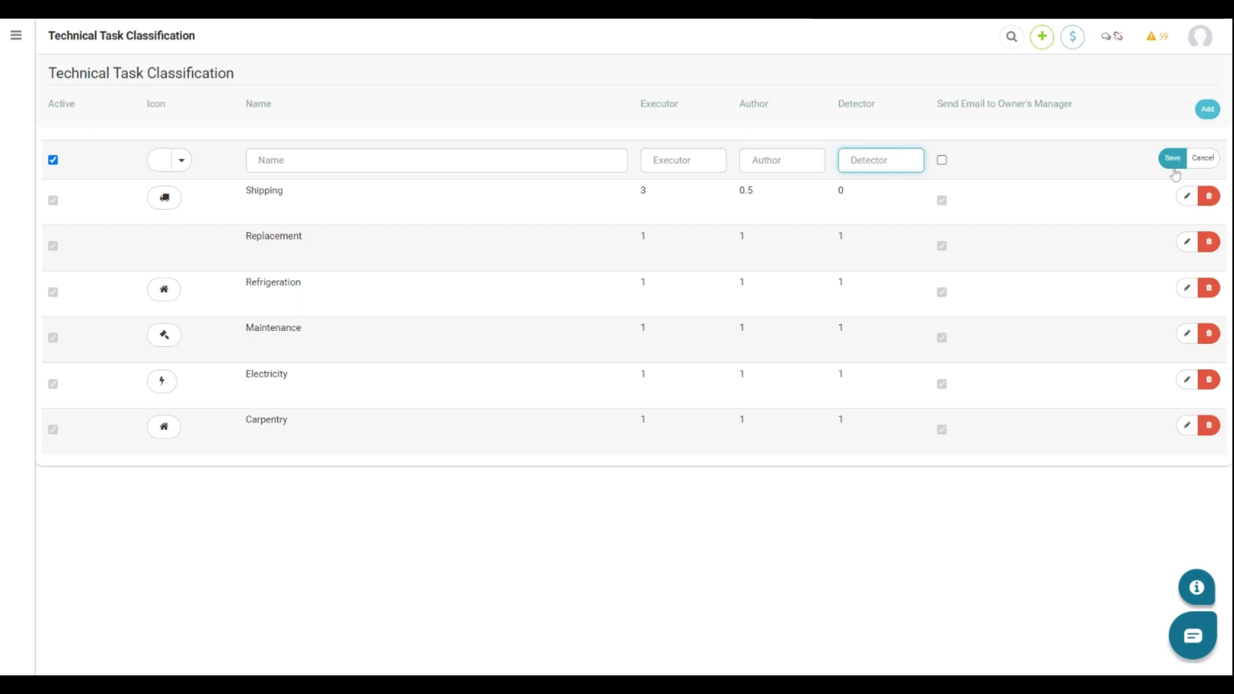
click(1193, 159)
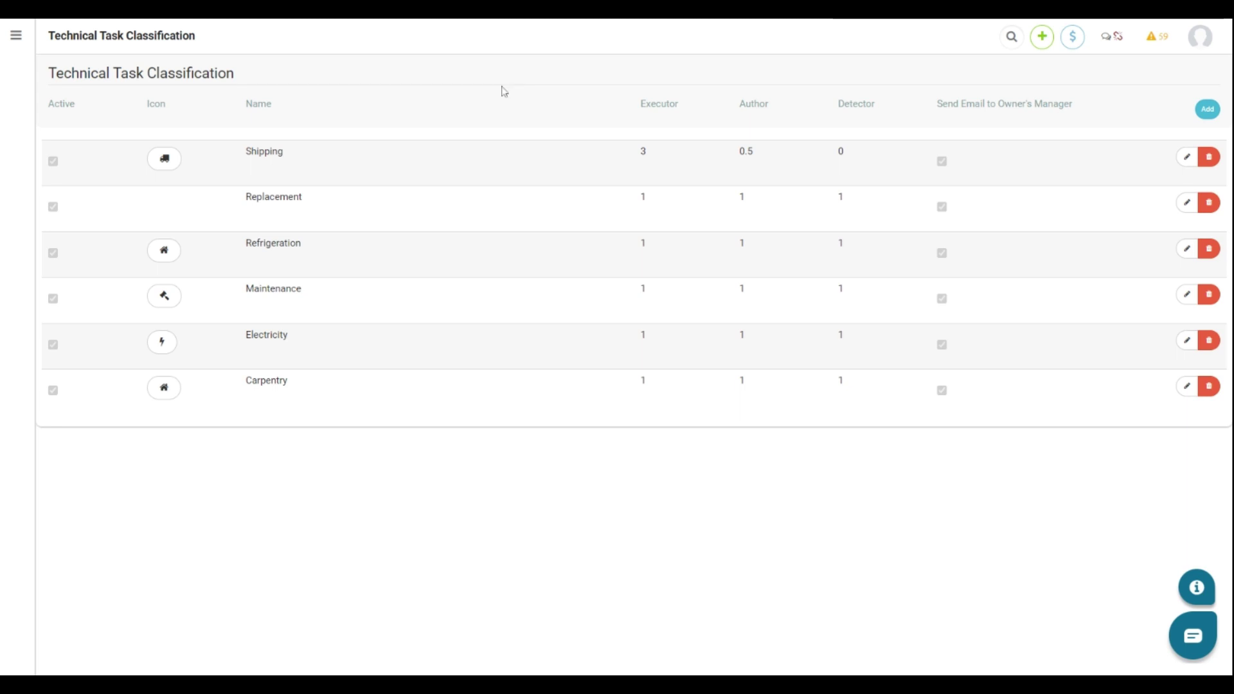
- Go to Tasks > All Tasks and start a new task from the Create menu, typed as Technical
click(16, 34)
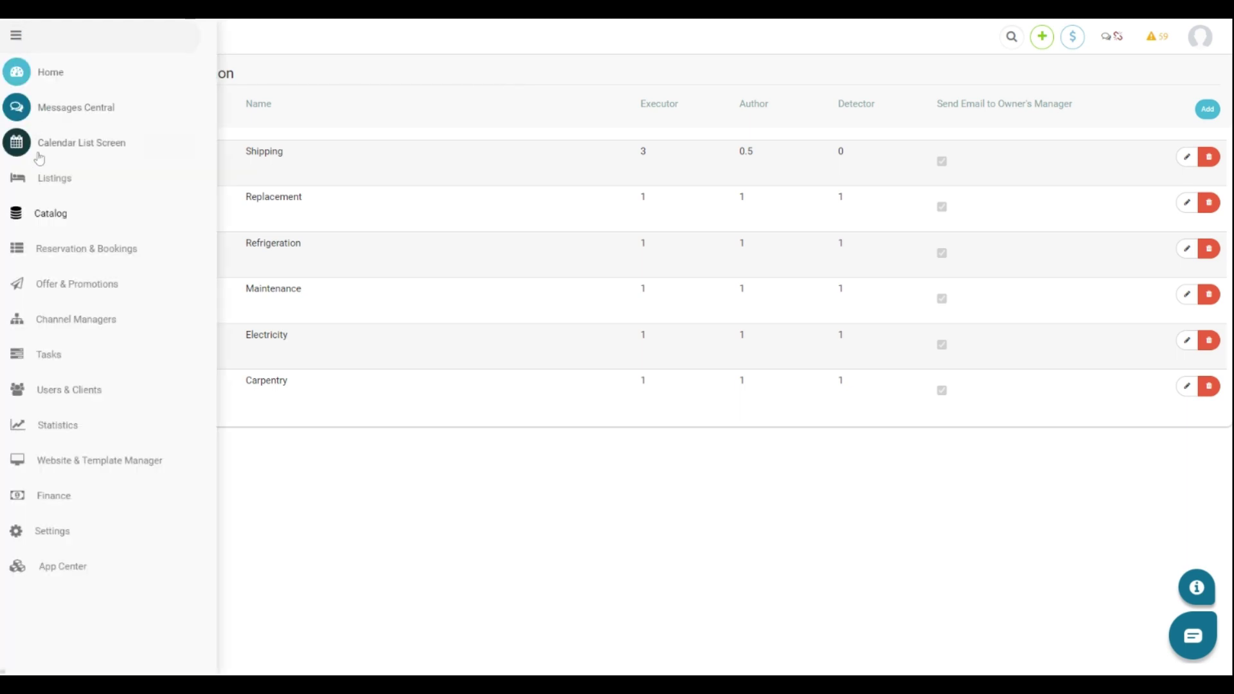
click(57, 358)
click(58, 384)
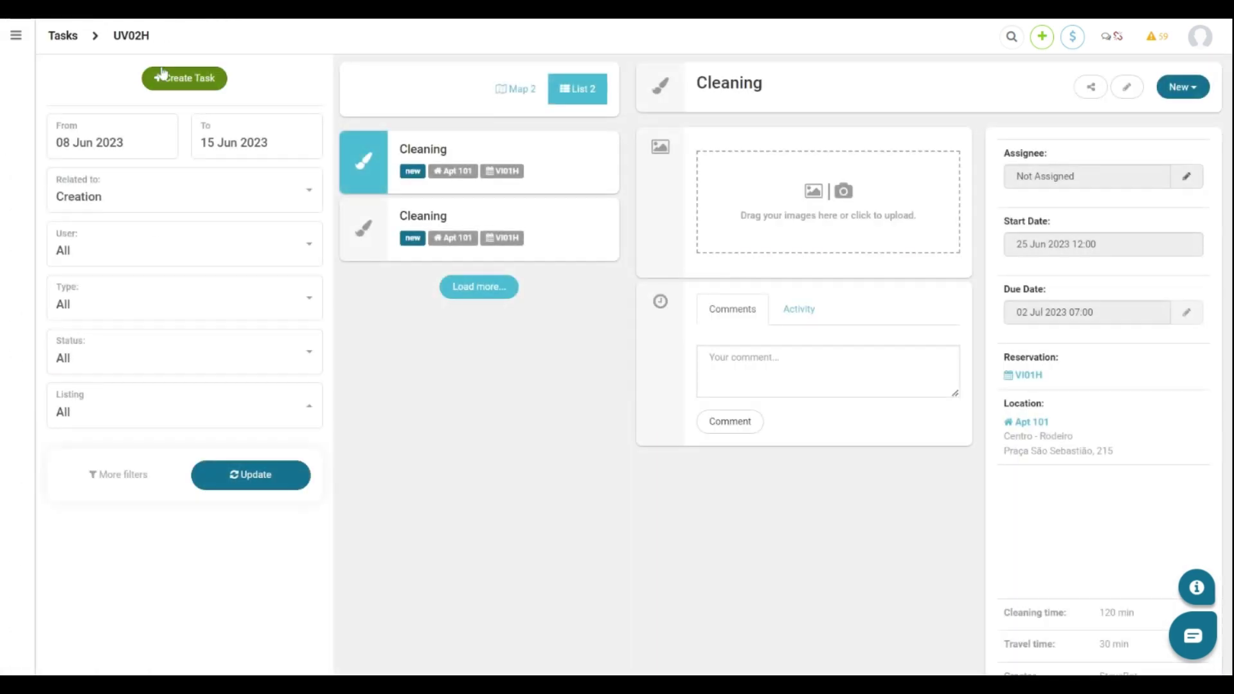
click(214, 87)
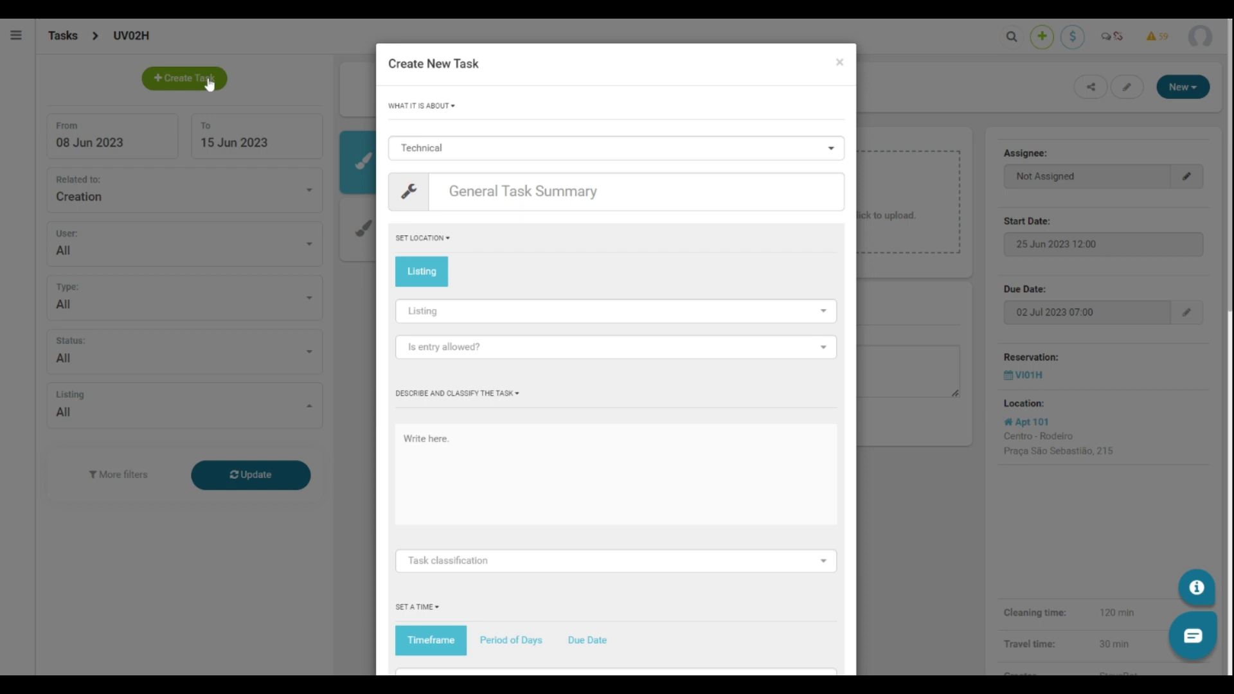
click(840, 61)
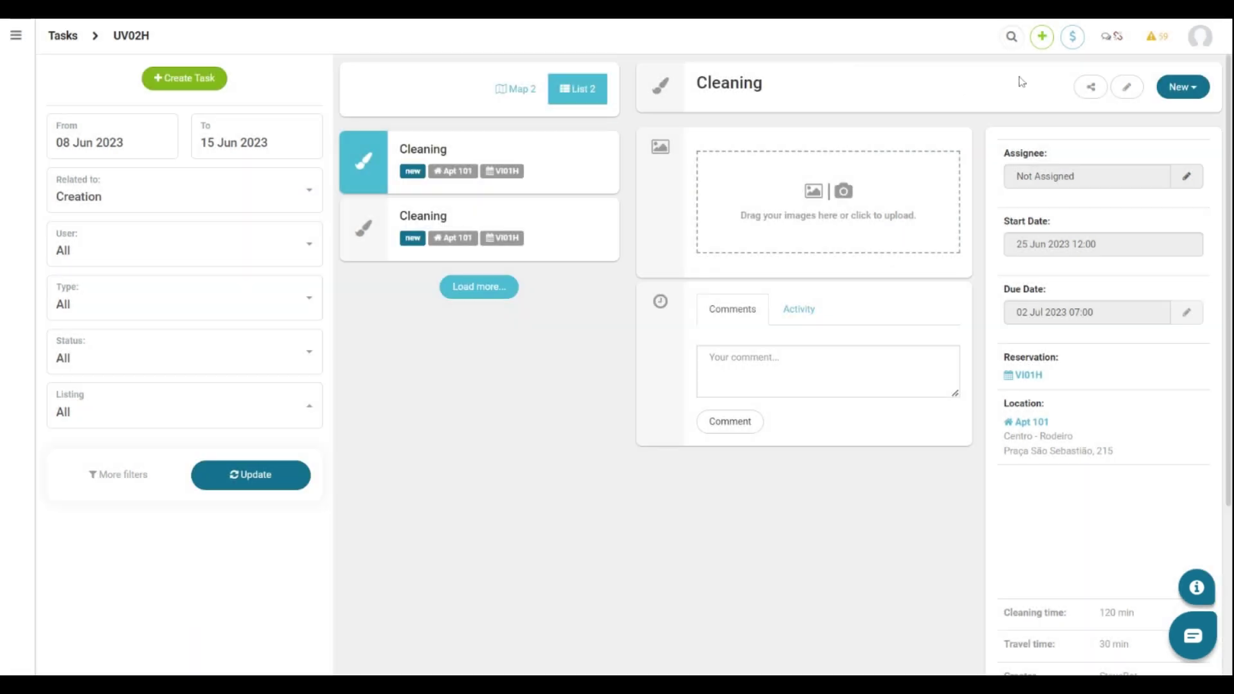
click(1042, 39)
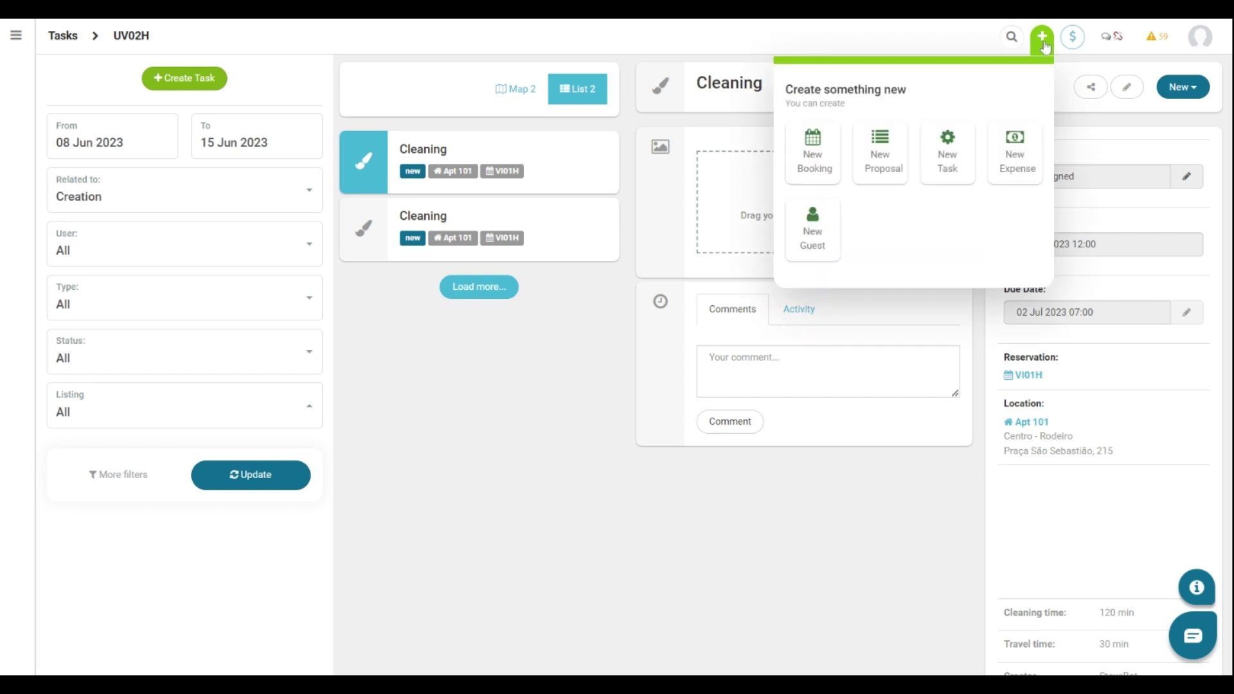
click(950, 149)
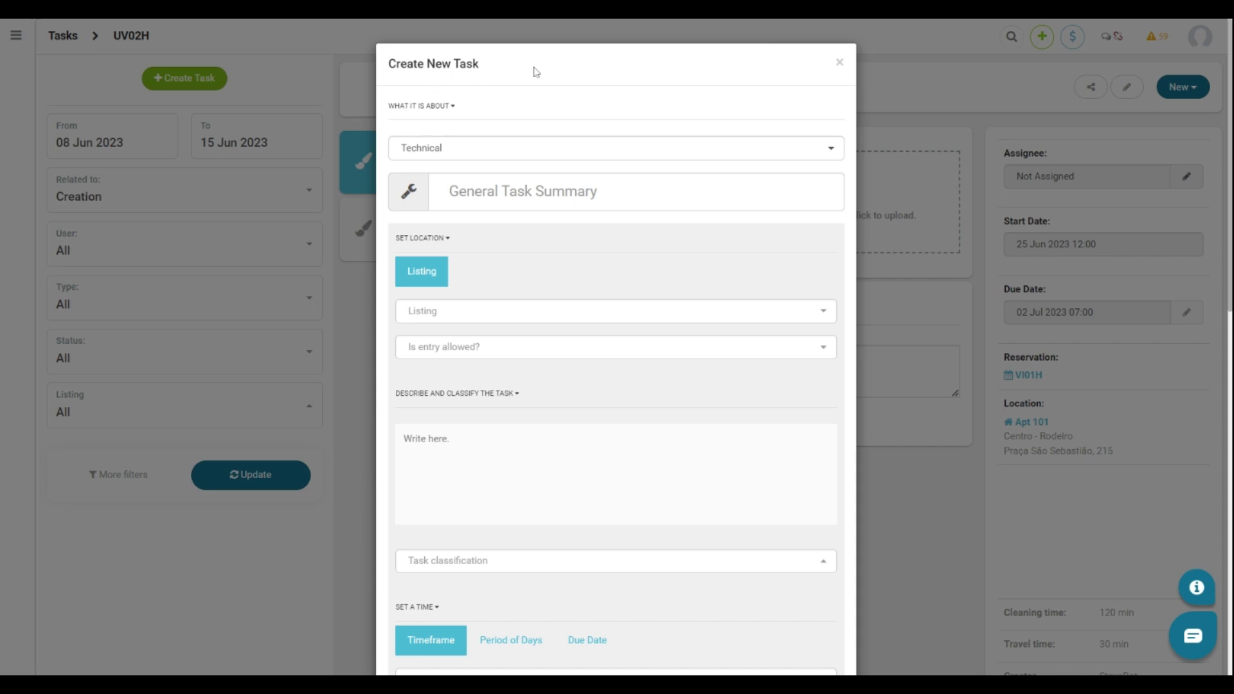
- Look through the Listing and Entry allowed dropdowns without choosing any value
click(448, 190)
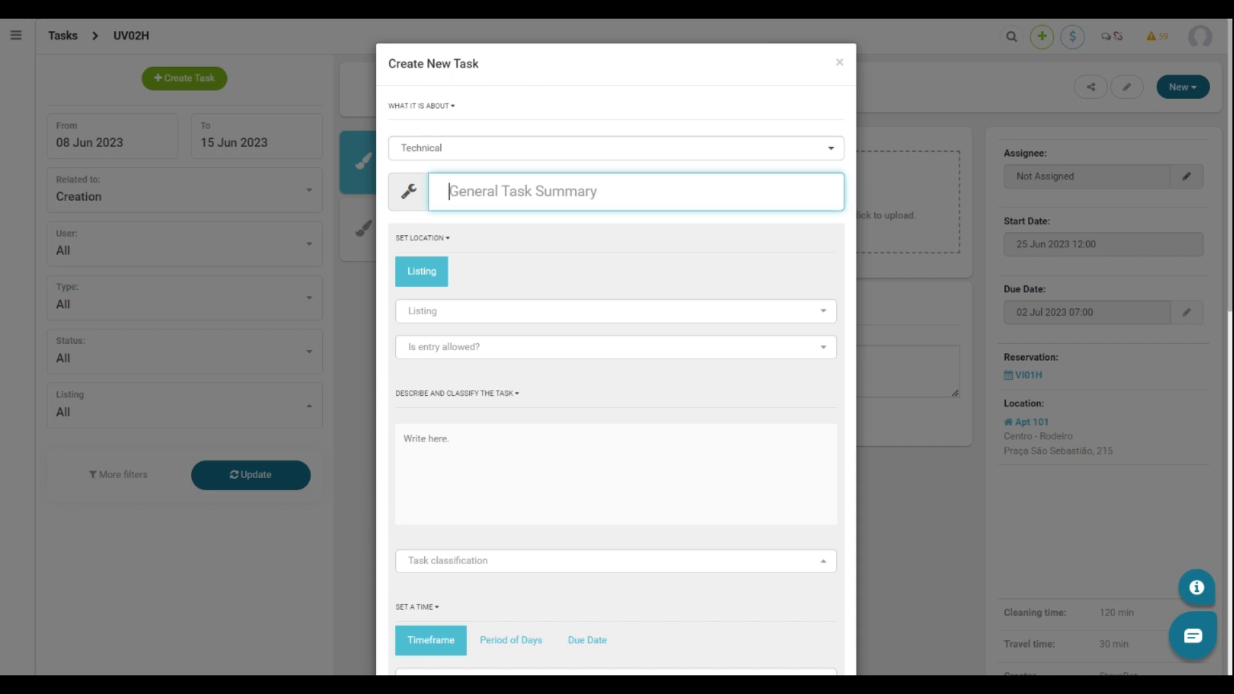
click(467, 314)
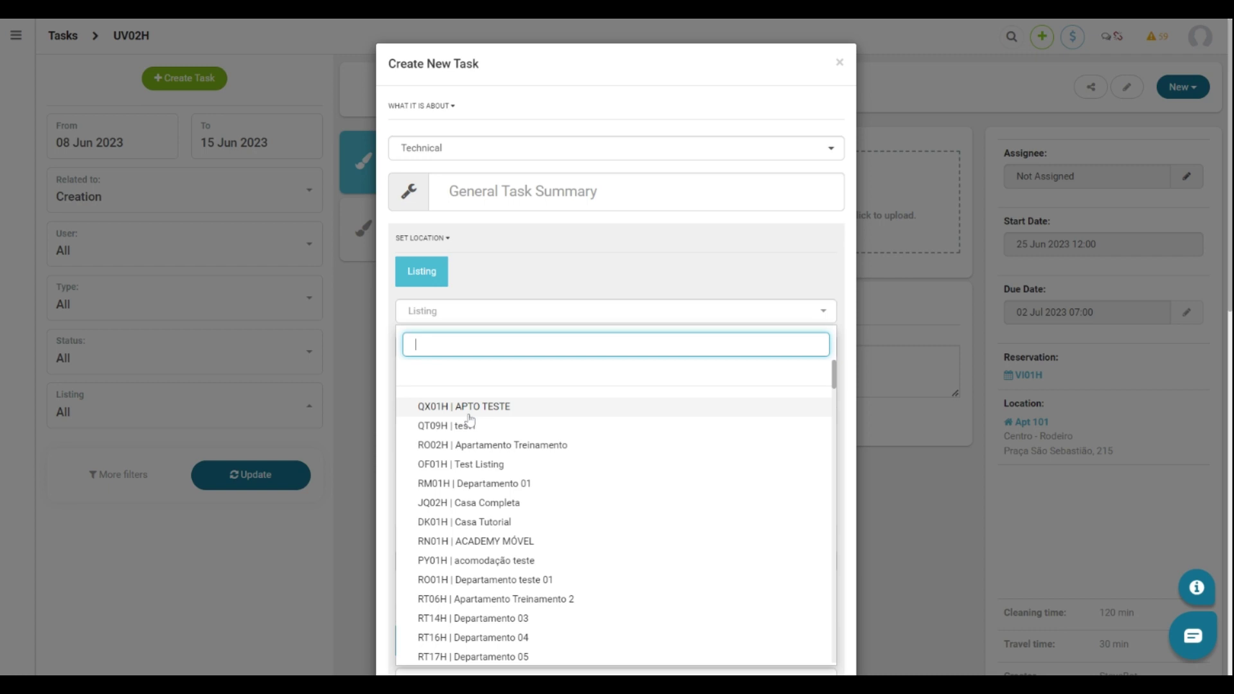
click(478, 314)
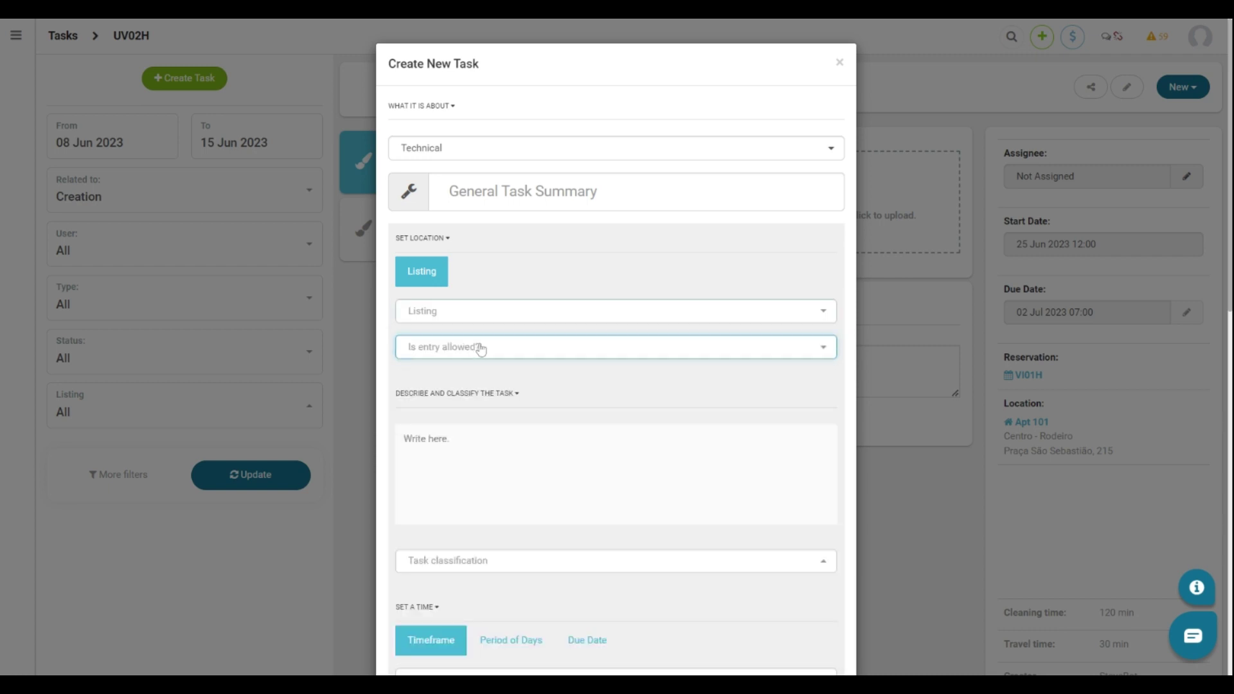
click(478, 348)
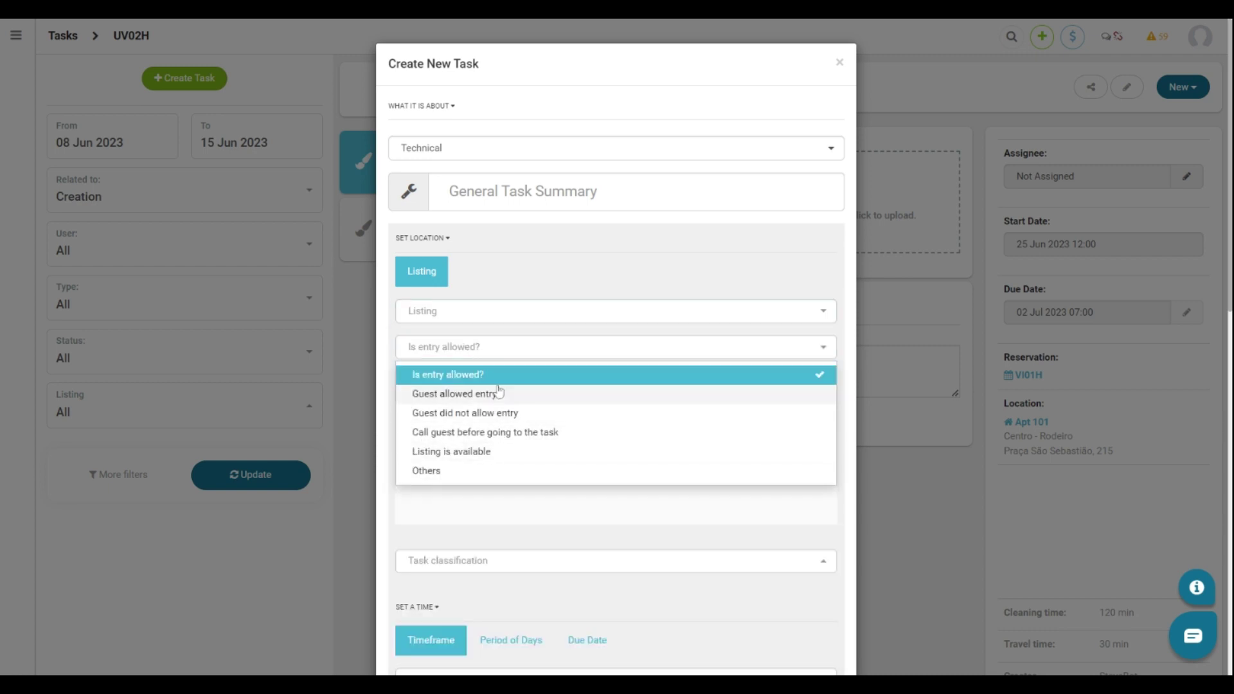
click(496, 347)
scroll(564, 356, down, 3)
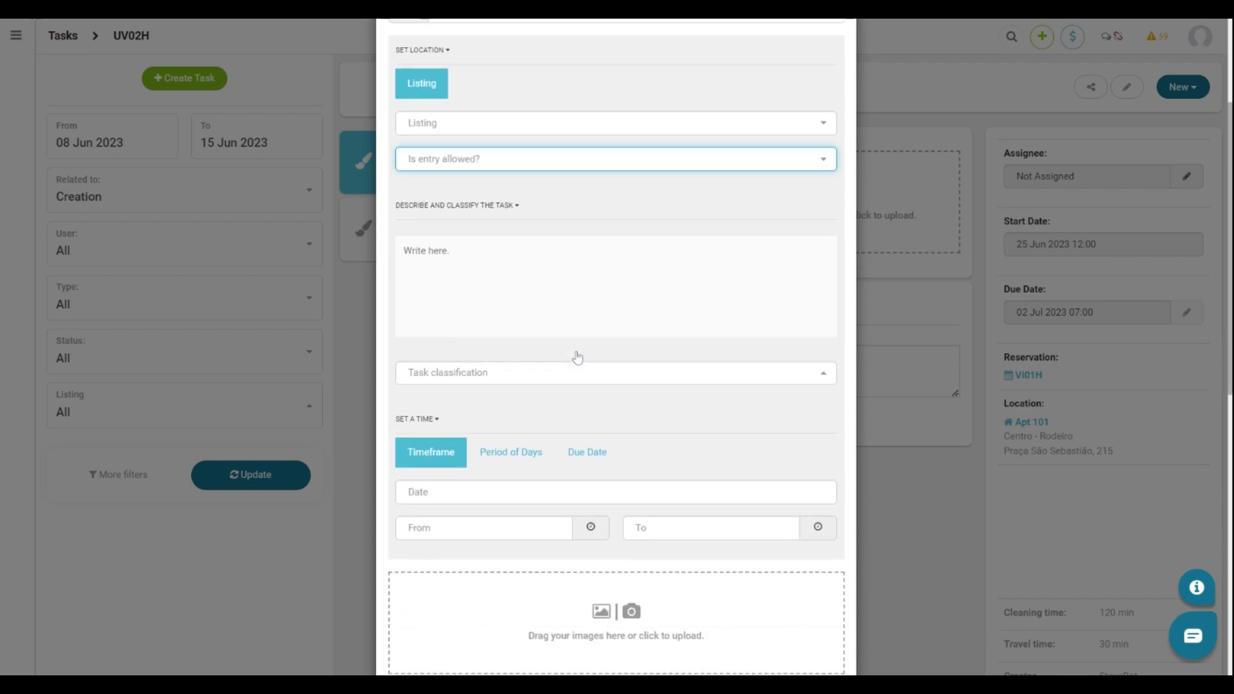
- Check the task classification categories, leaving the description and classification blank
click(404, 239)
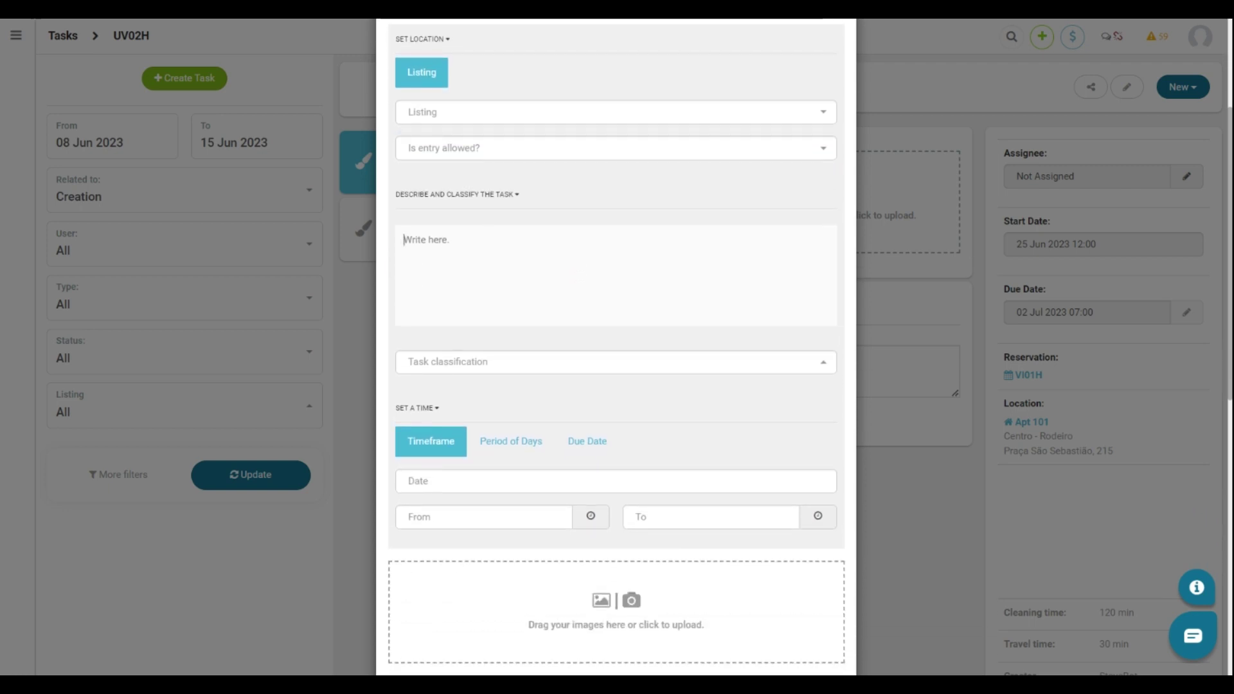
click(488, 358)
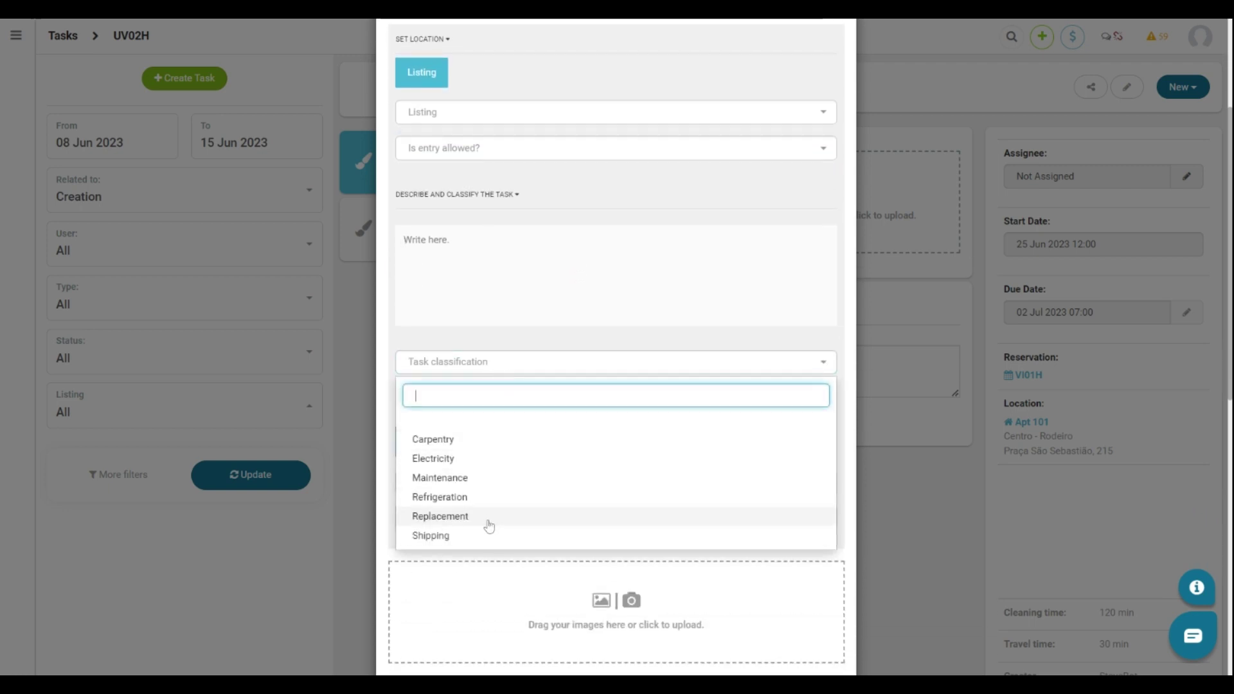
click(523, 358)
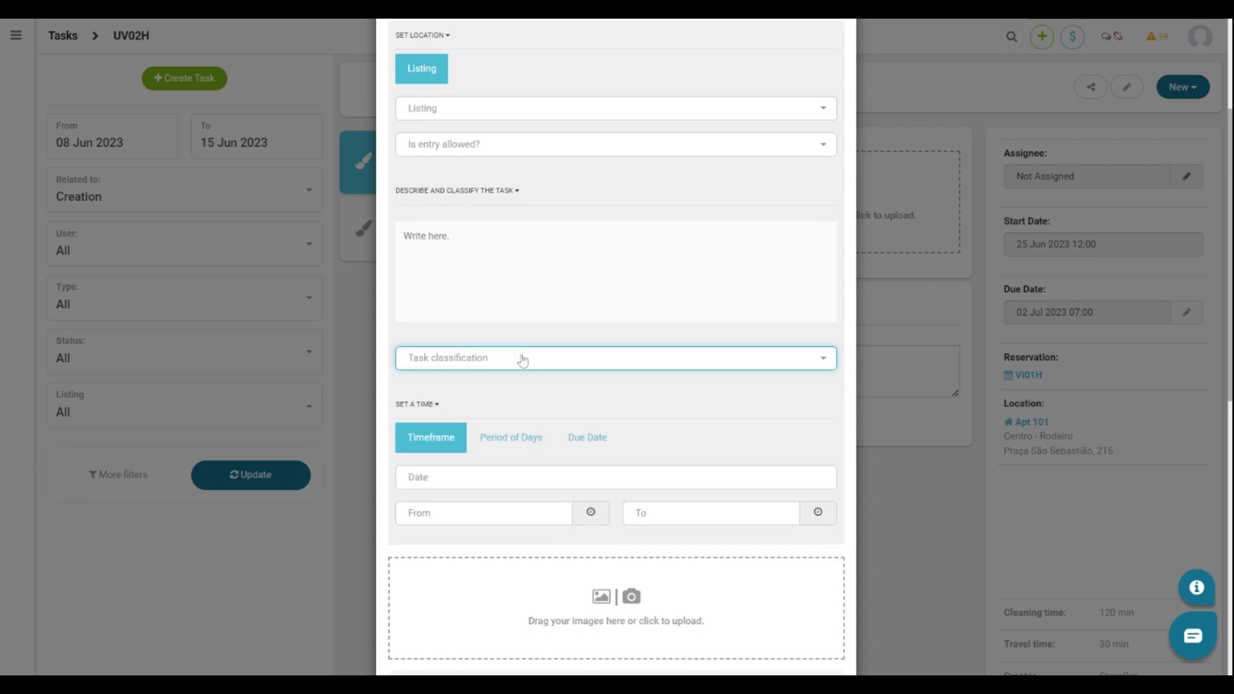
scroll(522, 360, down, 3)
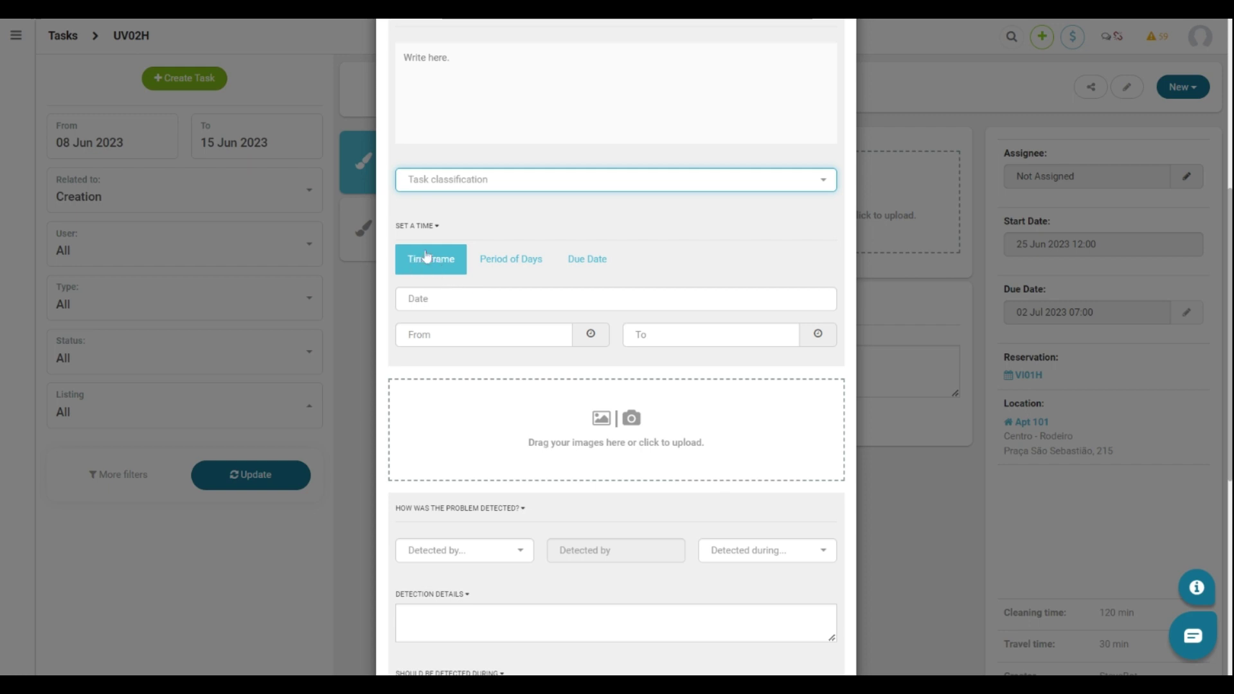
- Try the date, time and period scheduling options, including blocking the property
click(450, 298)
click(642, 334)
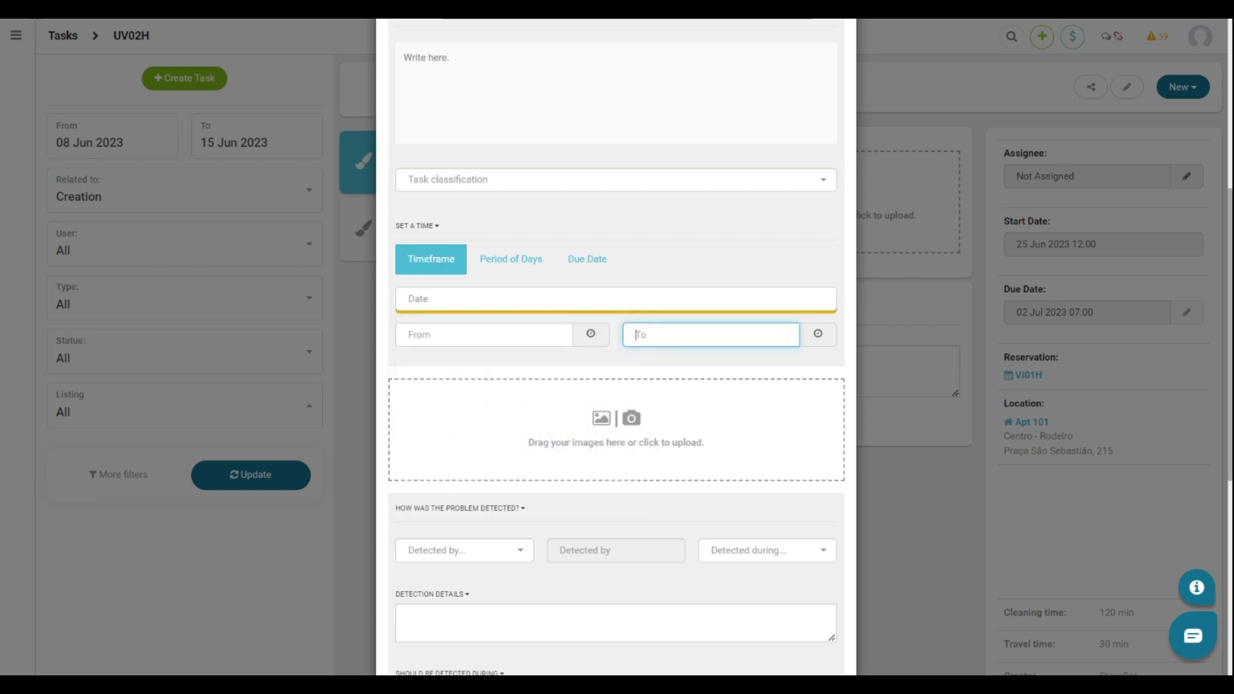
click(488, 334)
click(642, 335)
click(509, 264)
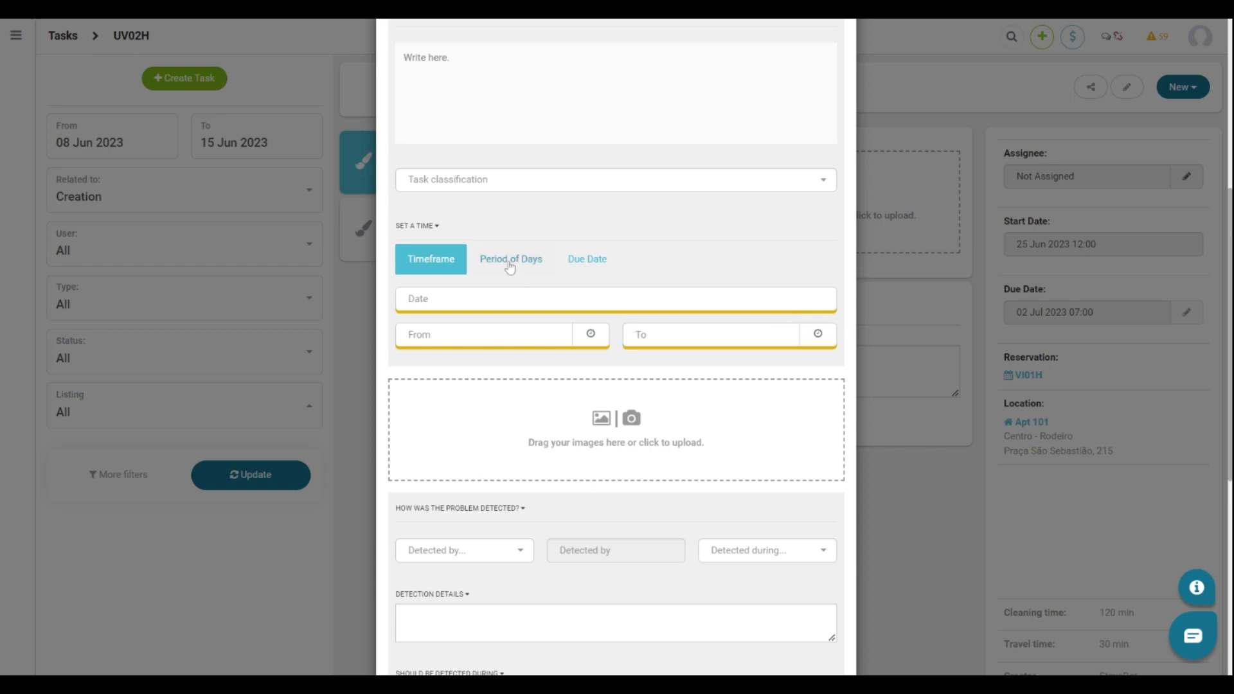
click(450, 298)
click(642, 298)
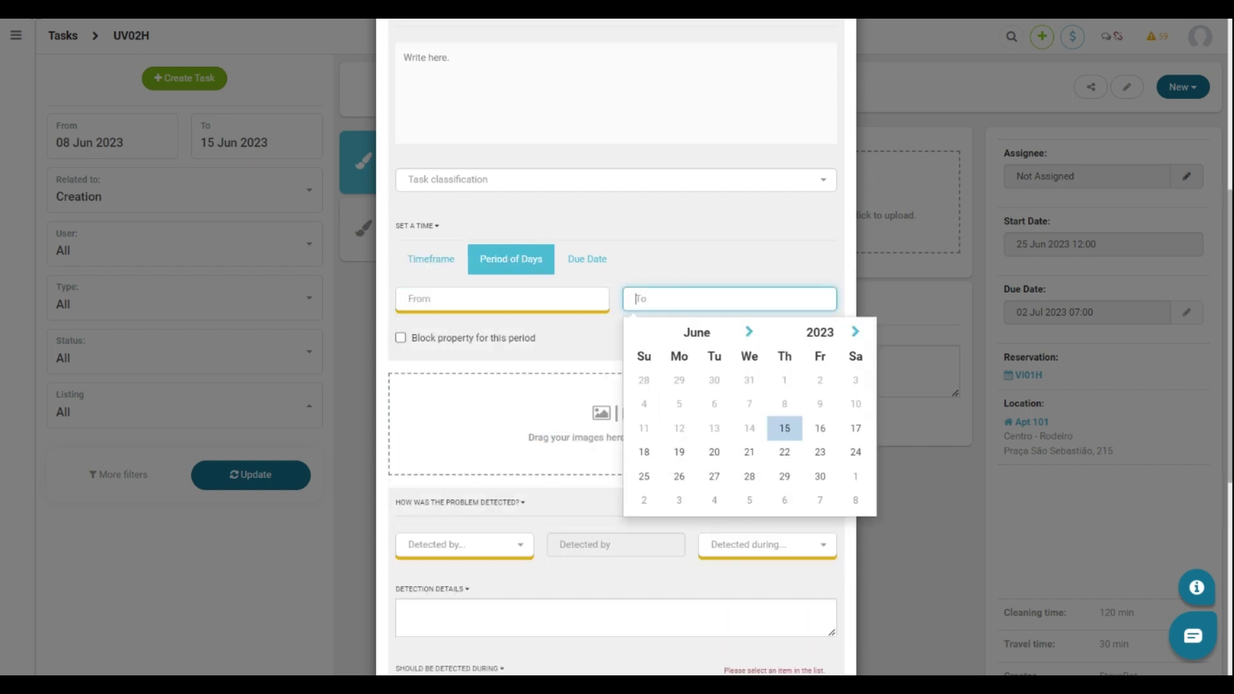
click(467, 340)
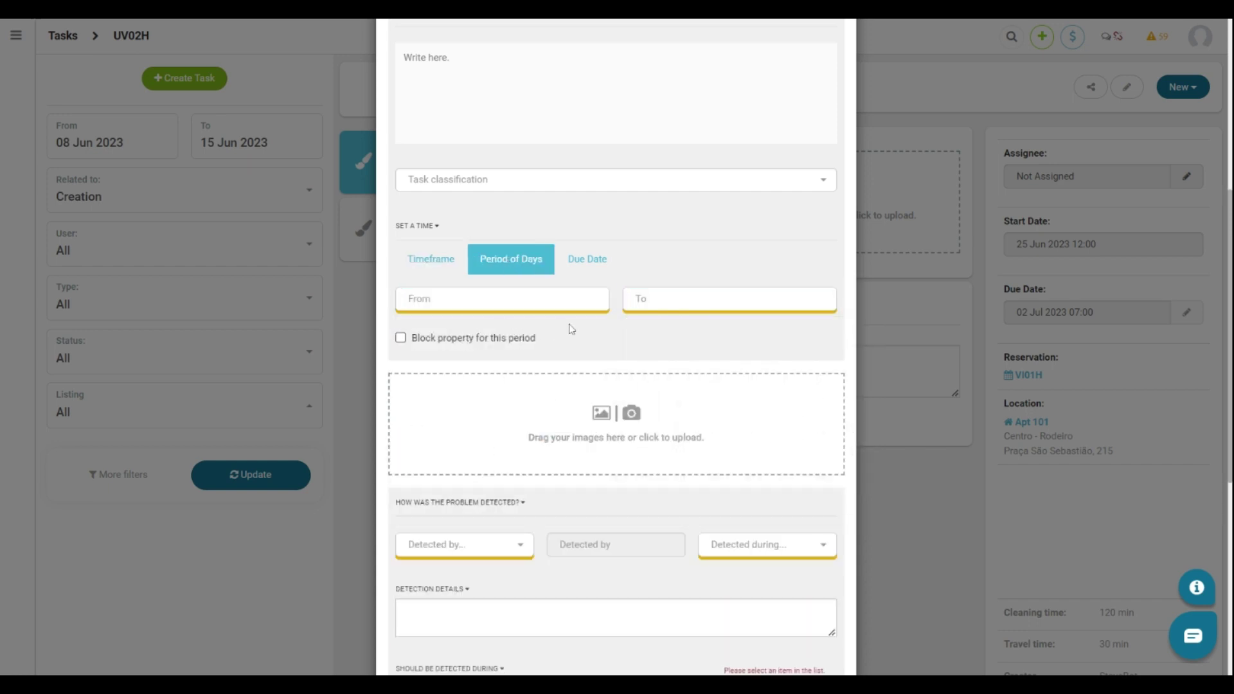
- Switch Set a Time to the Due Date tab, leaving the due date empty
click(588, 261)
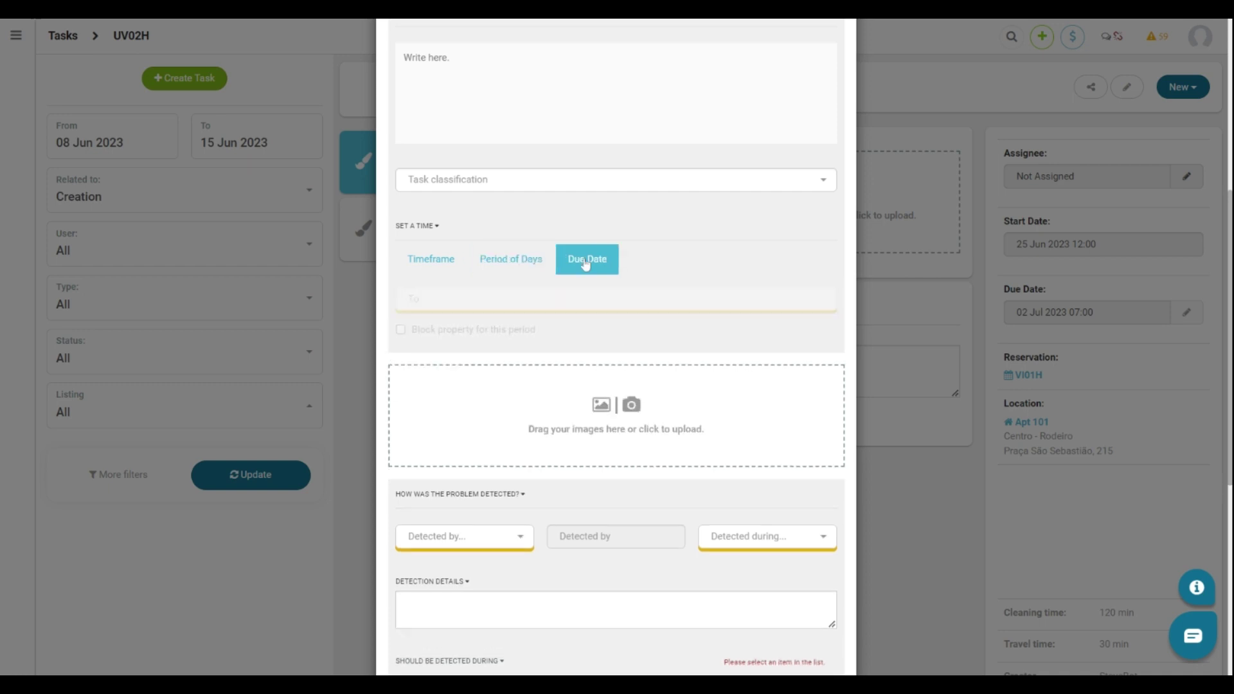
click(488, 299)
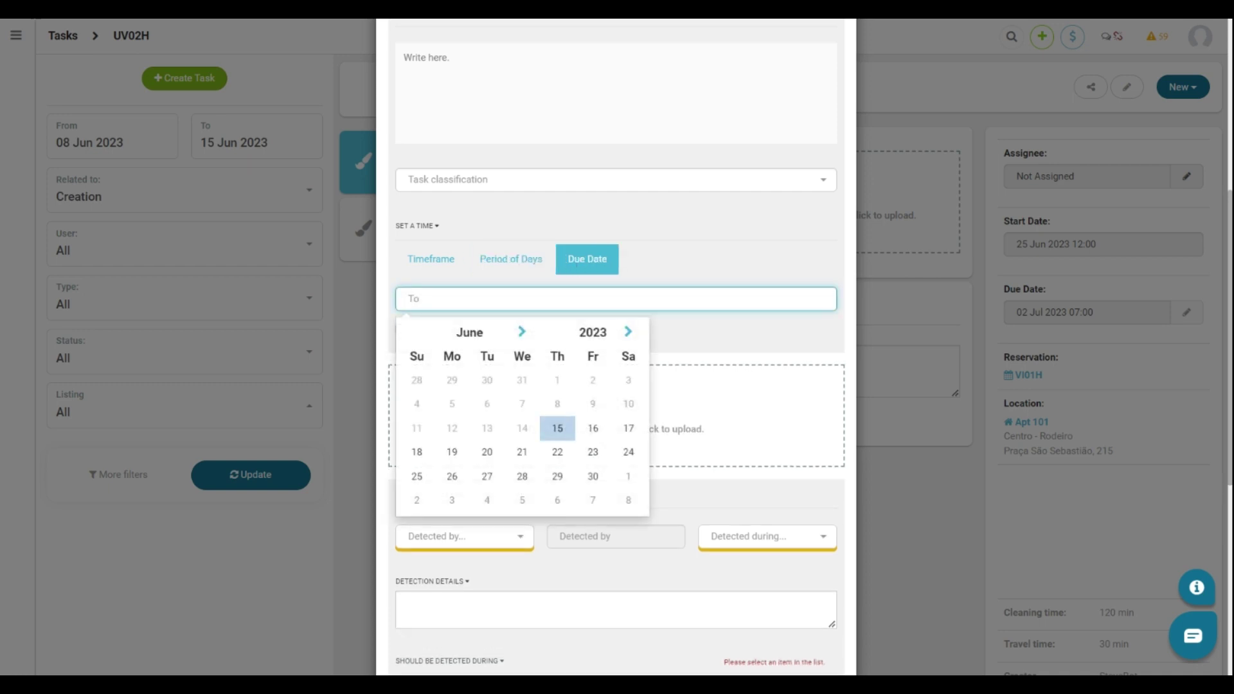
click(671, 329)
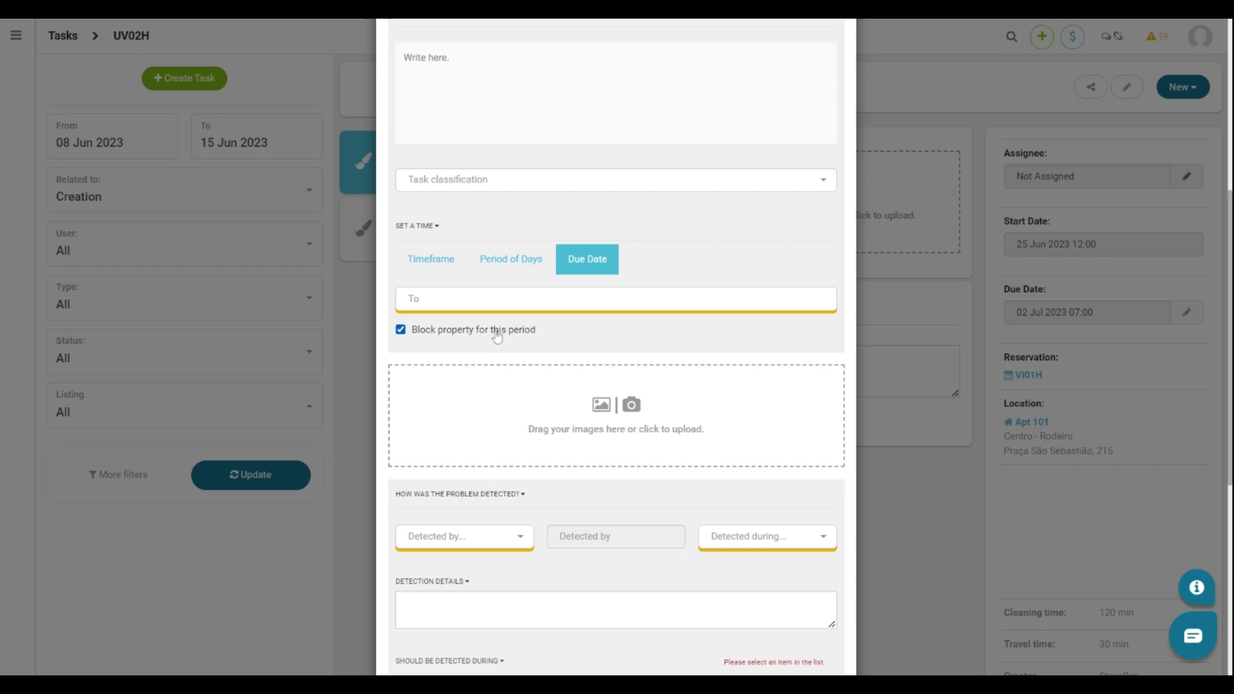
scroll(608, 341, down, 3)
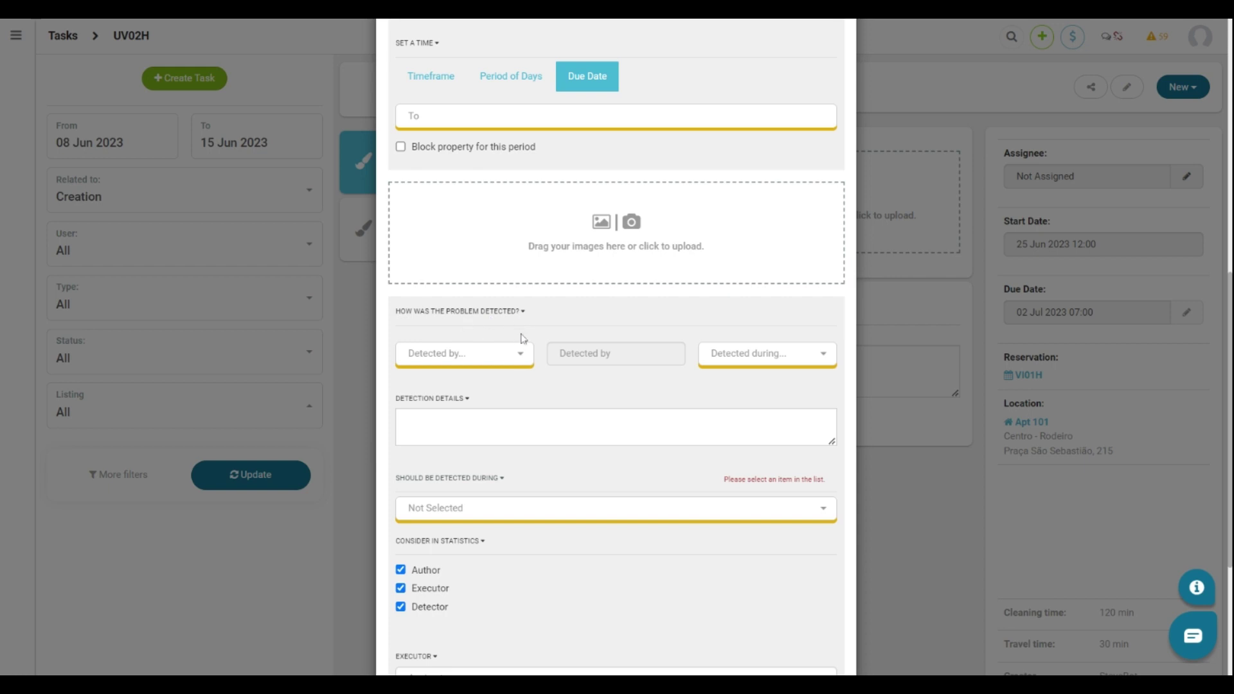
- Review the detection dropdowns, keeping them Not Selected, and view the Executor's Assign to options
click(522, 354)
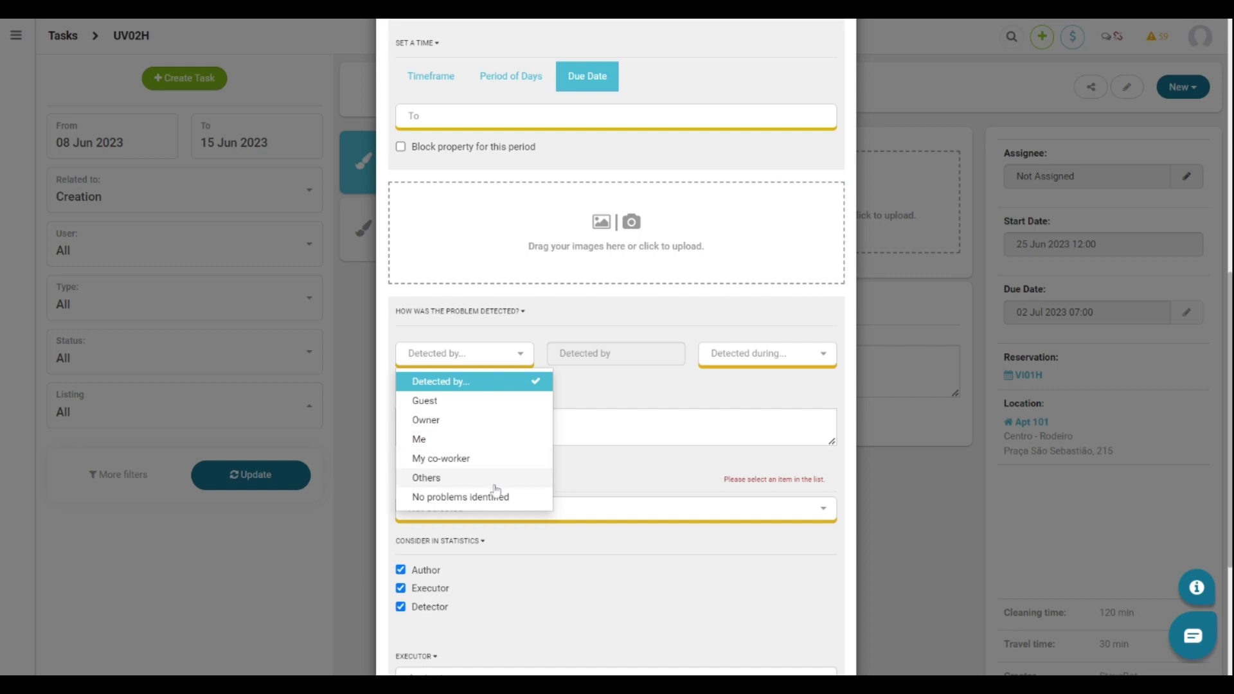
click(567, 358)
click(790, 353)
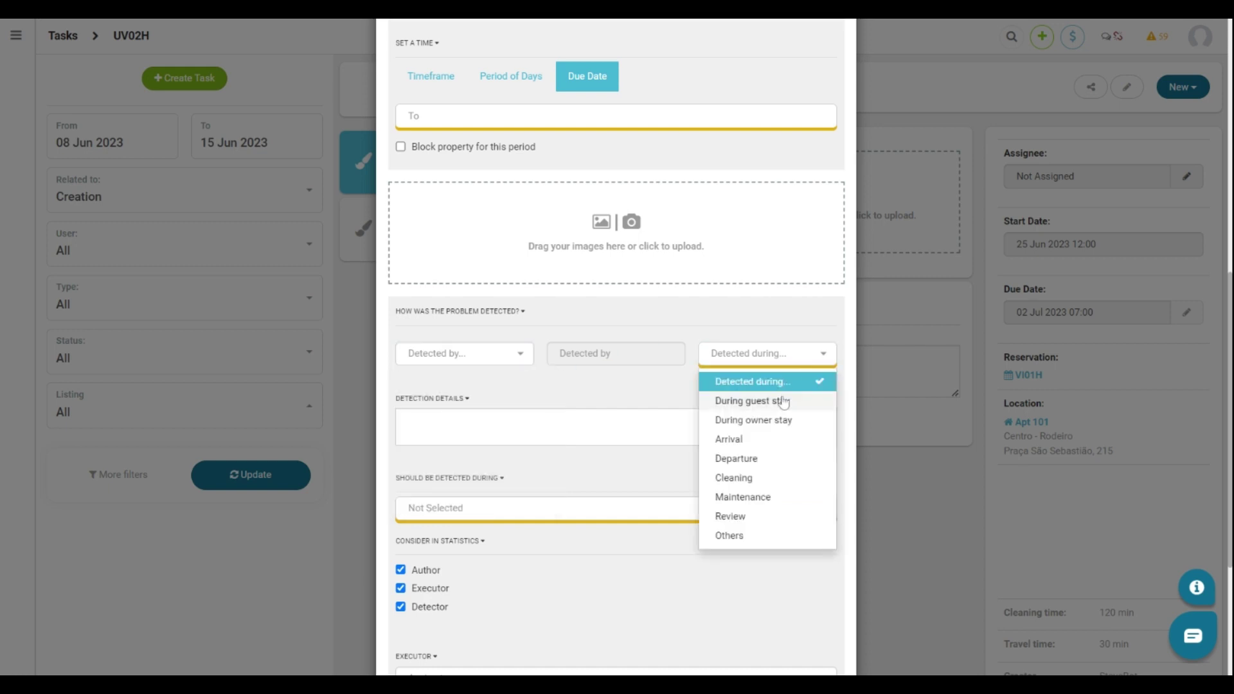
click(785, 355)
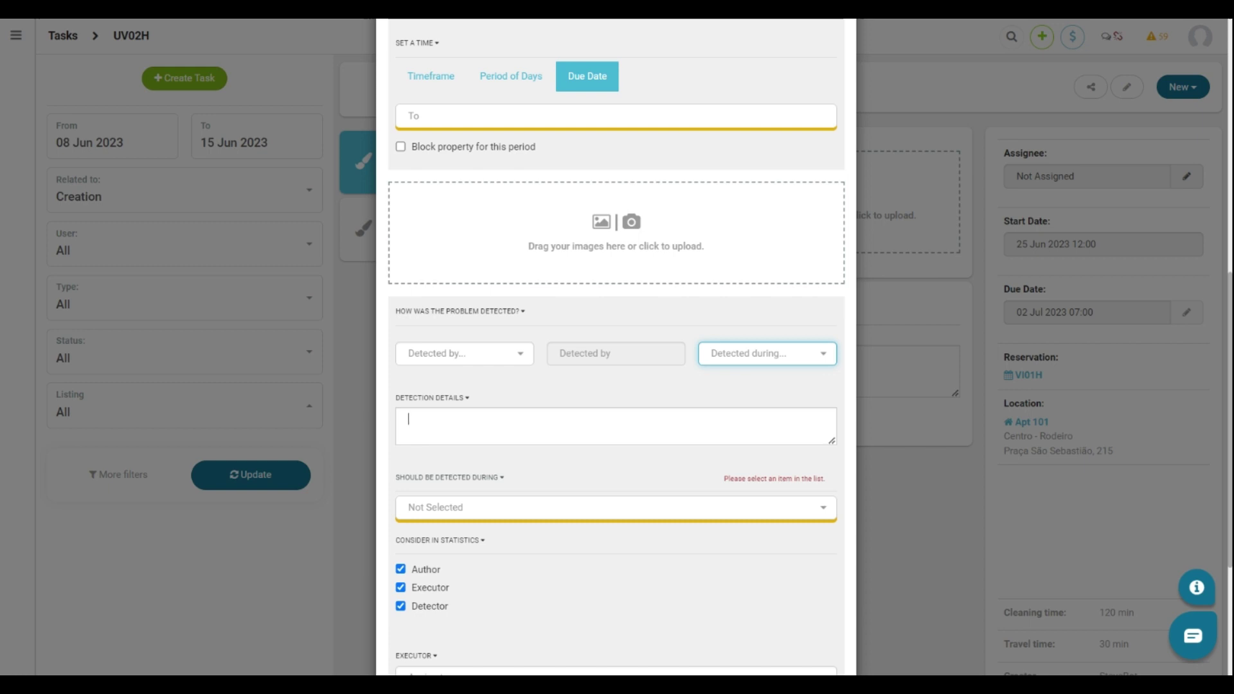
key(Tab)
scroll(518, 406, down, 4)
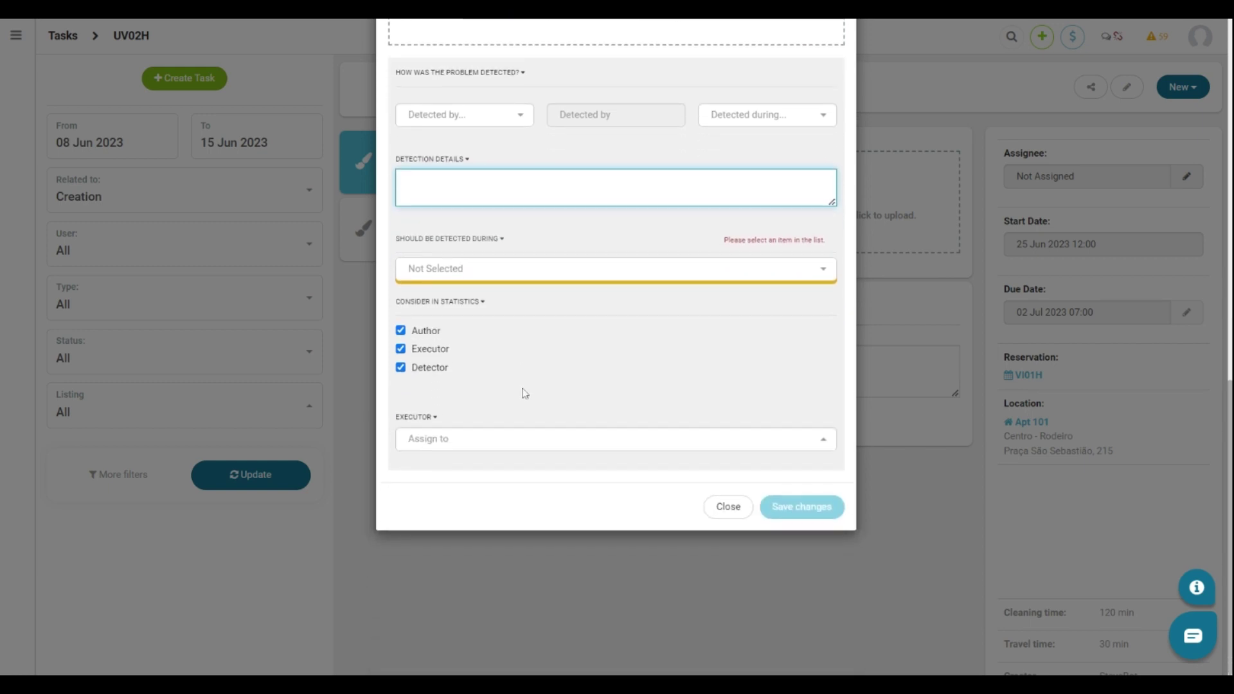
click(509, 273)
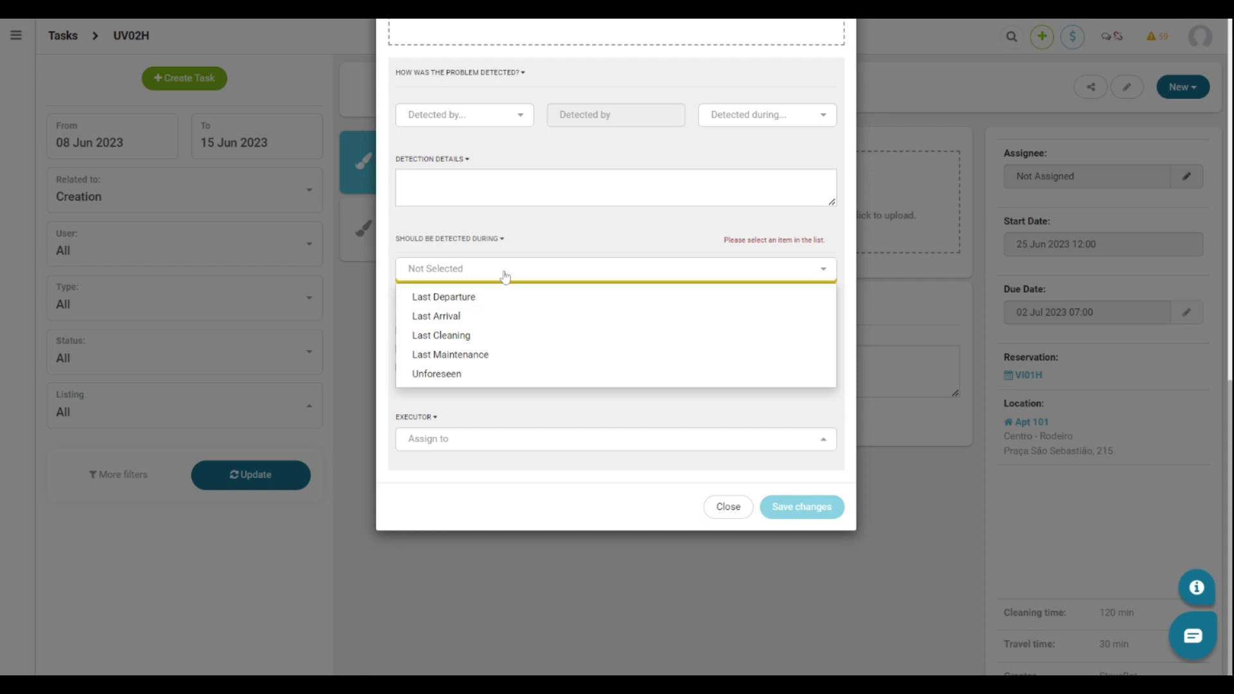
click(505, 276)
click(442, 437)
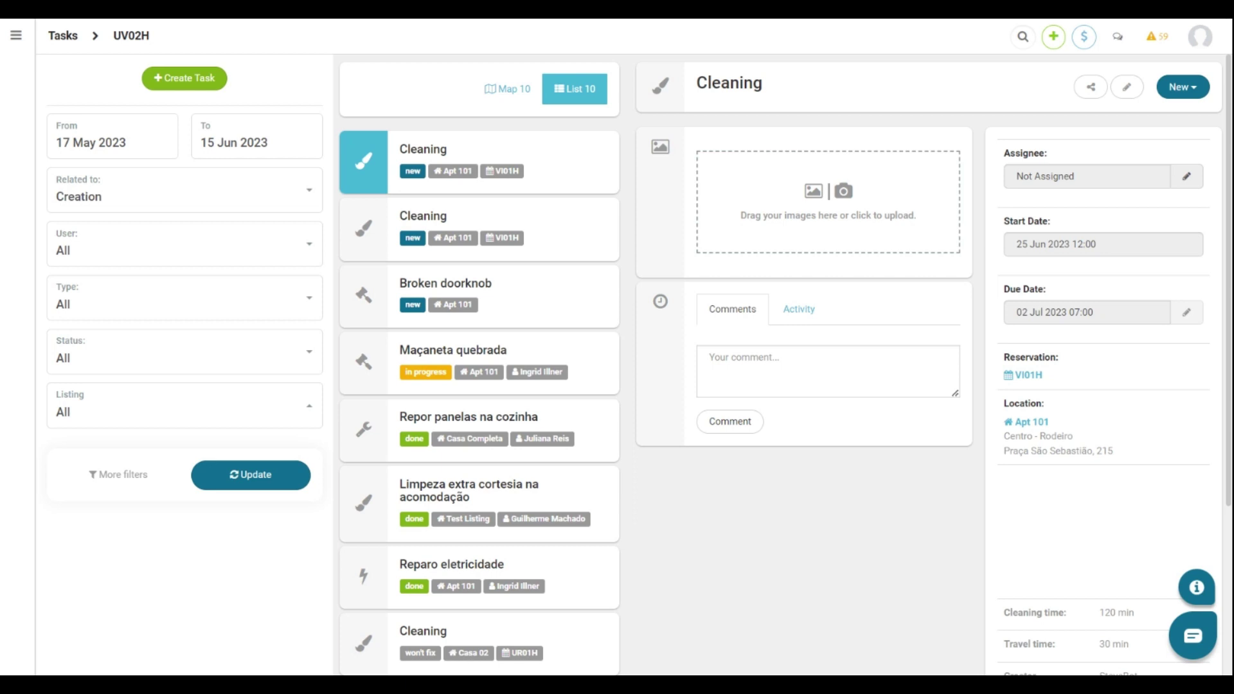
- Expand the Tasks section in the main navigation to show its pages
mouse_move(32, 80)
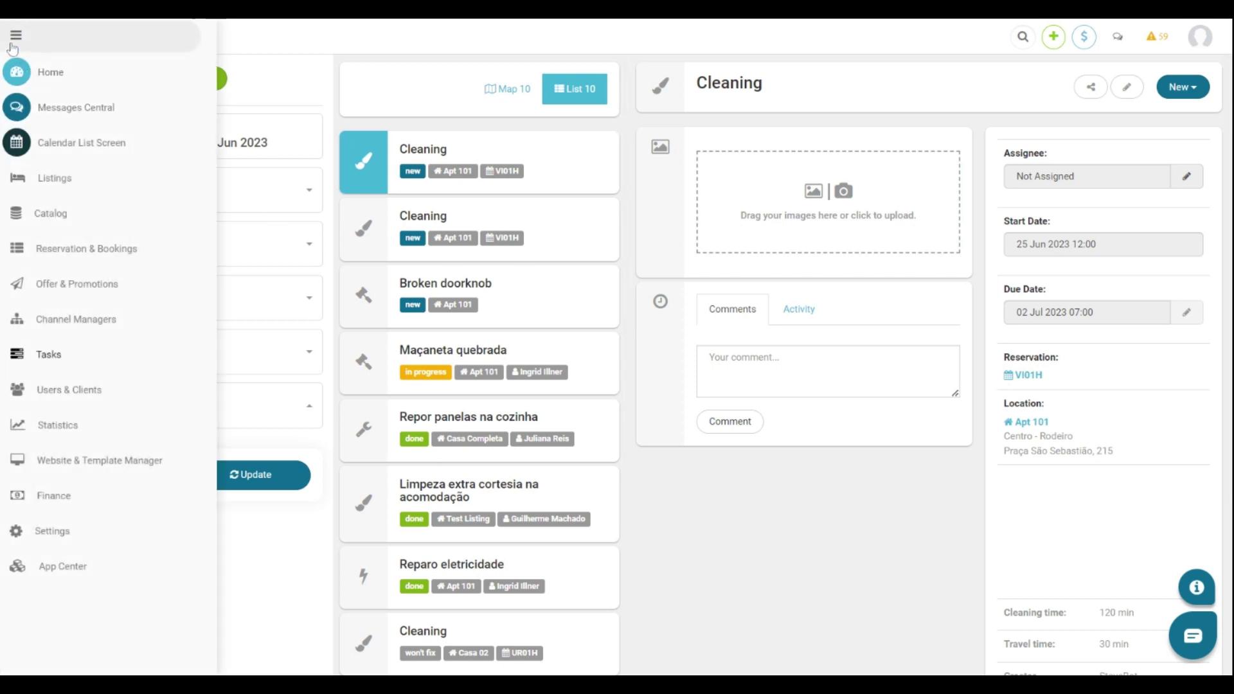
click(43, 354)
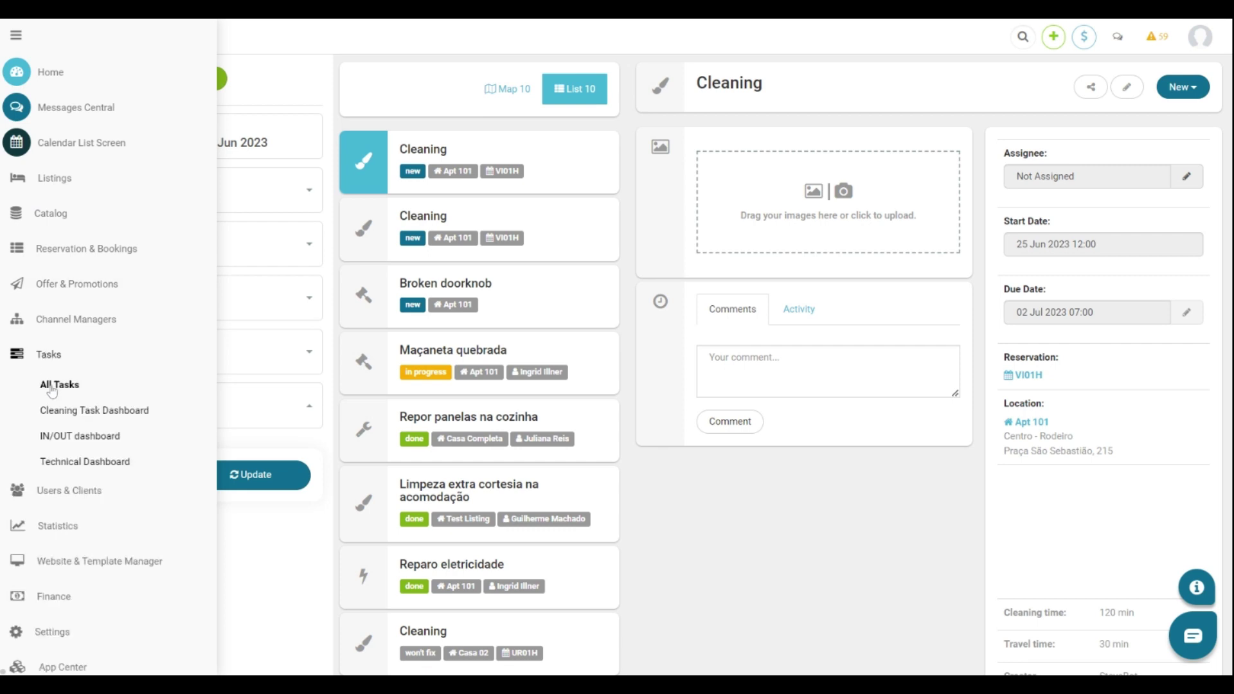
- On the Technical Dashboard, drag the Apt 101 task to the first technician and review its details
click(74, 465)
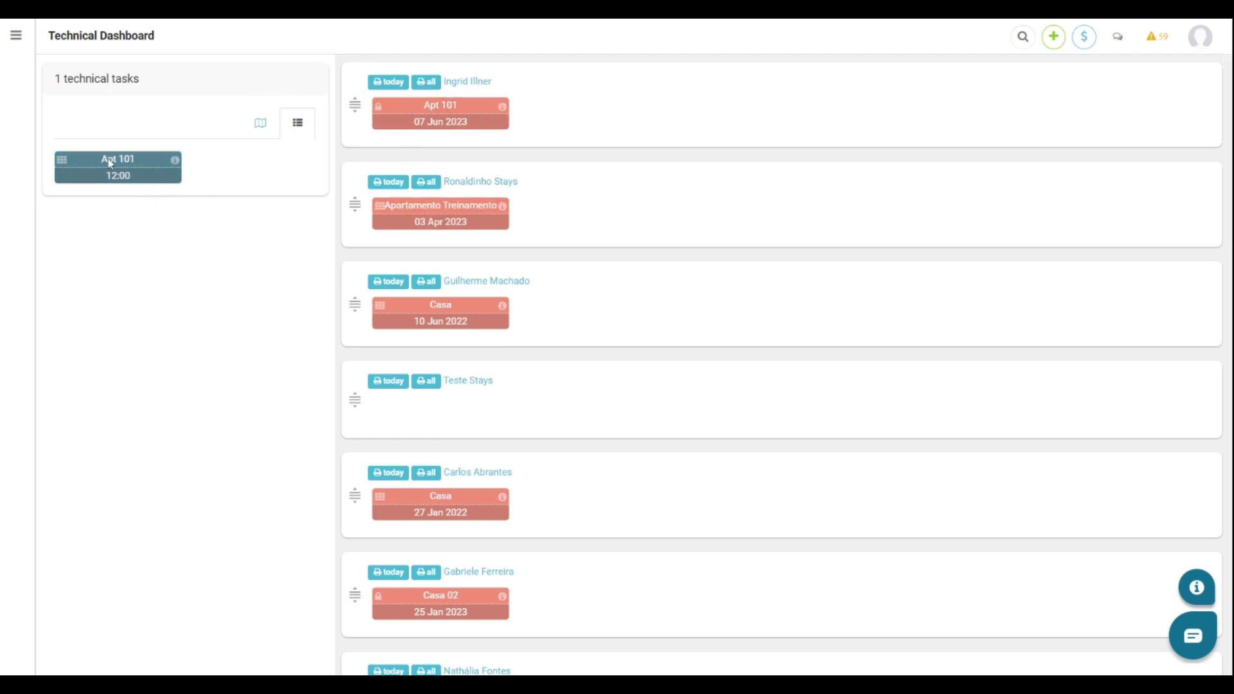
drag(62, 159, 519, 102)
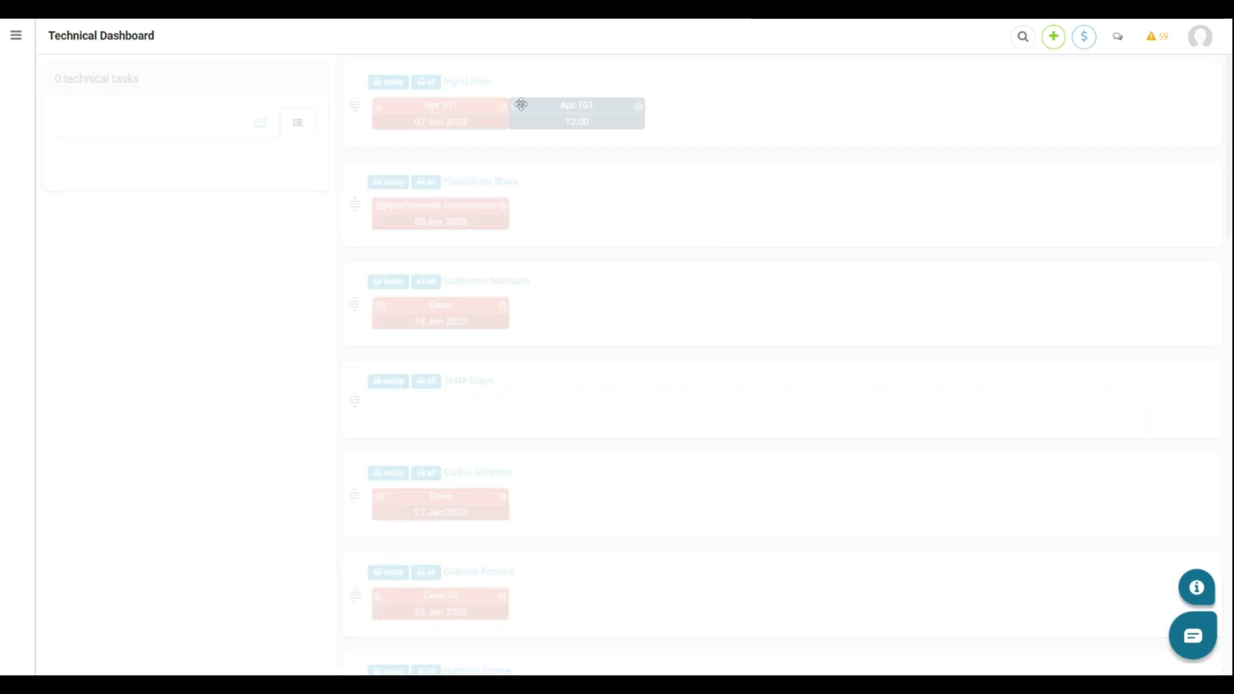
click(639, 108)
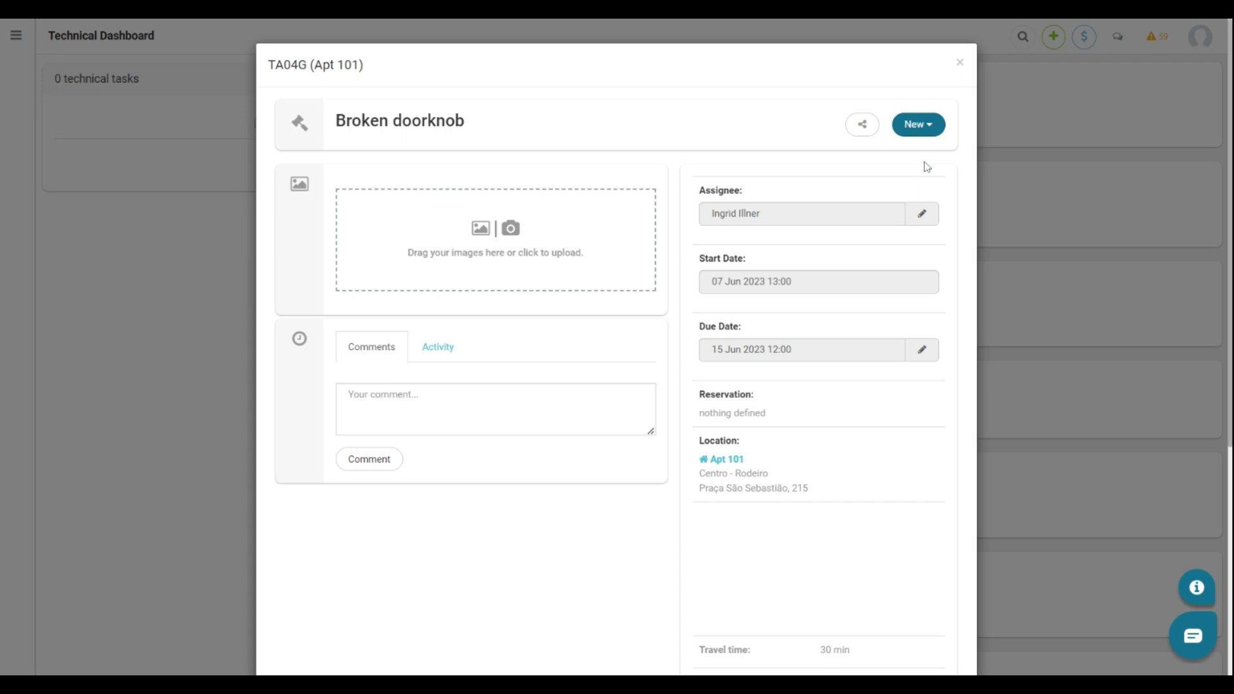
click(933, 128)
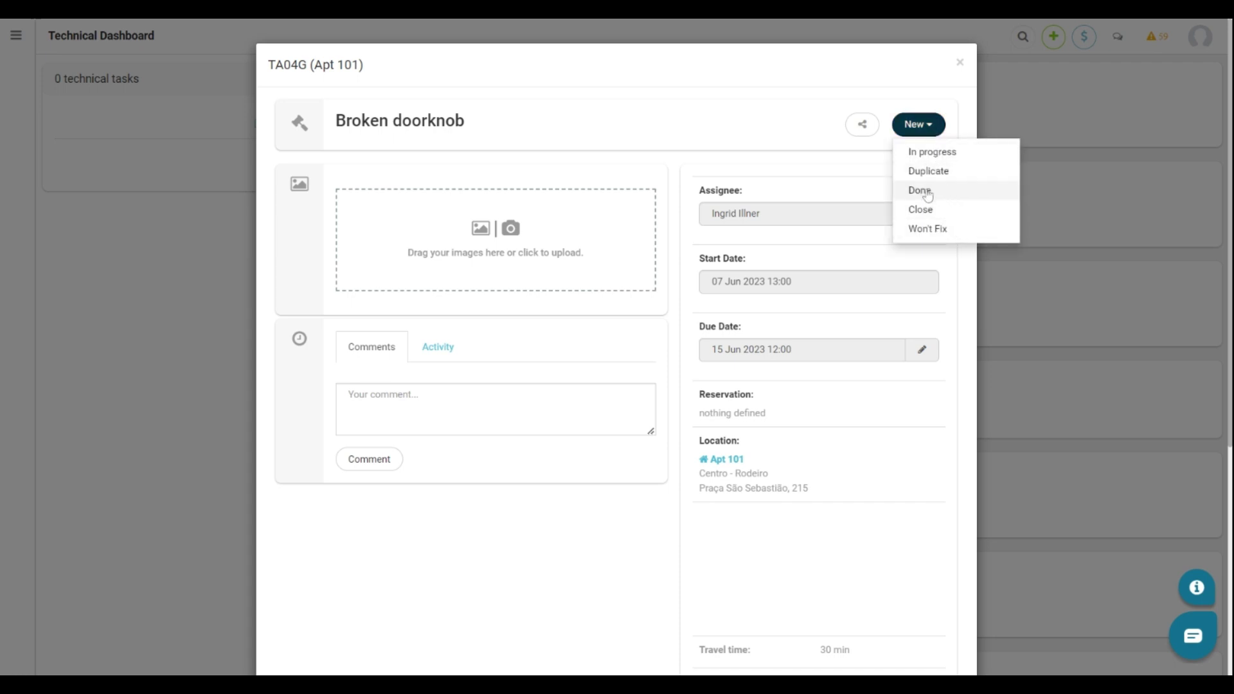
click(949, 79)
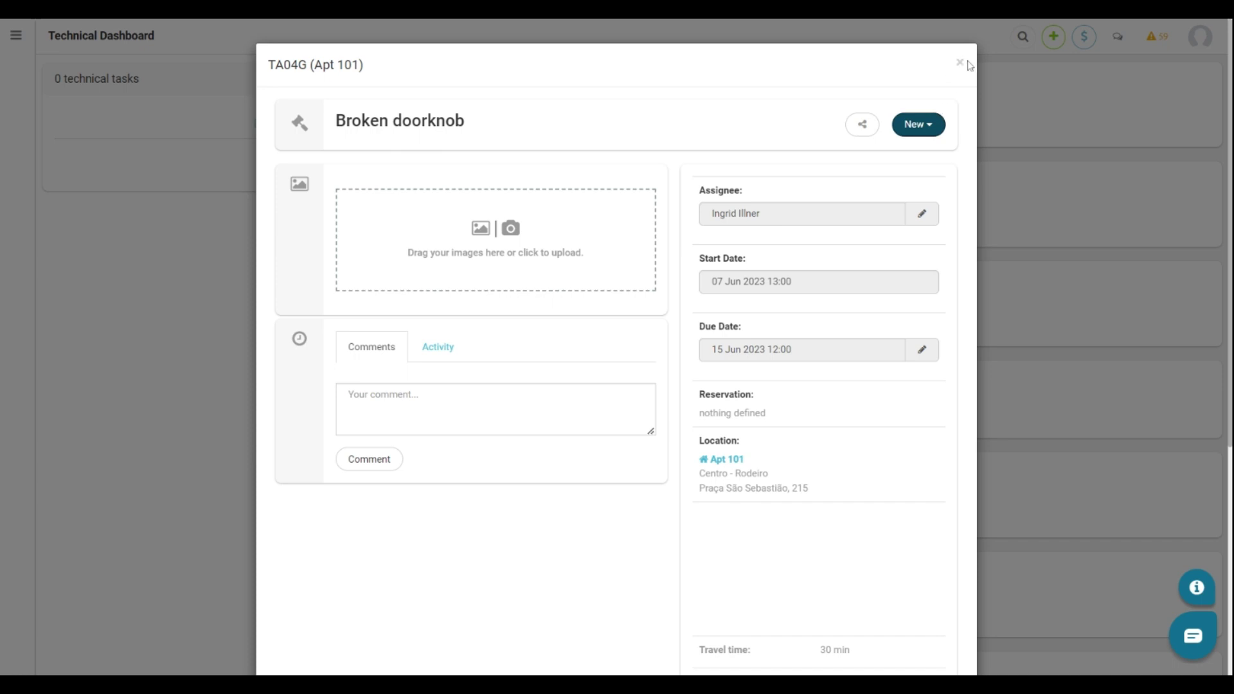
click(959, 63)
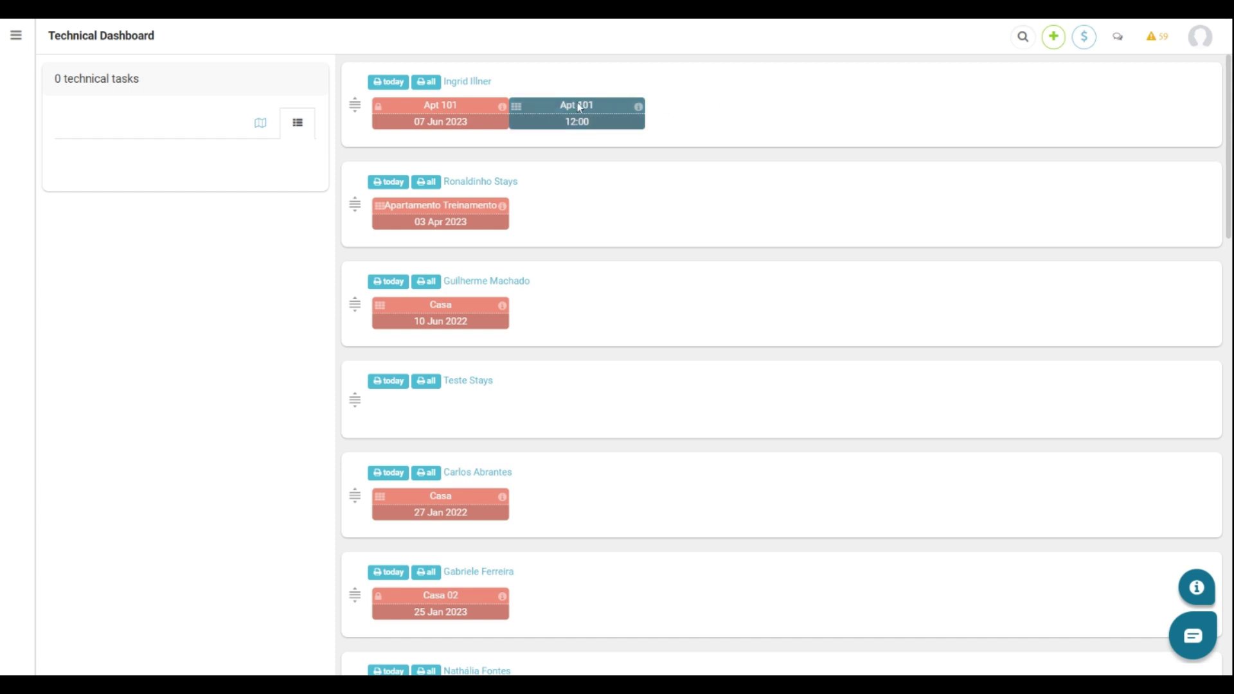
- Preview the first technician's 'today' printable task sheet, then return and open the main navigation
click(388, 83)
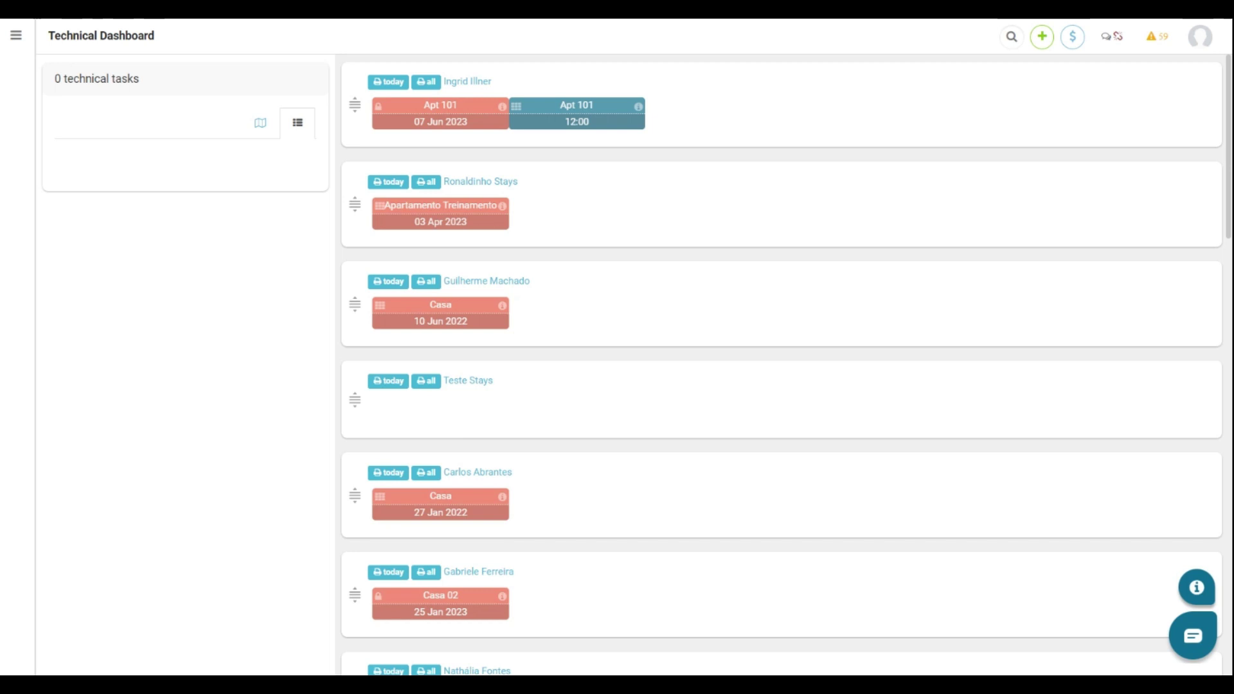
click(12, 36)
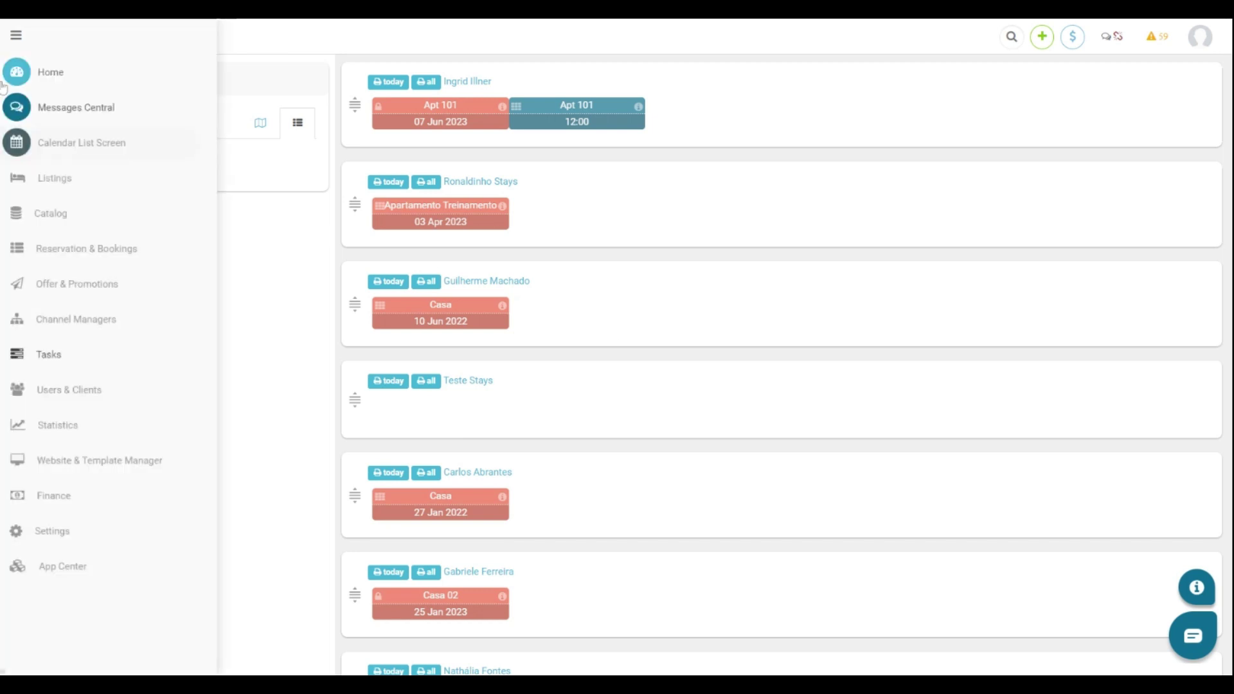
- Show All Tasks from 03 May 2023 onward
click(41, 355)
click(54, 387)
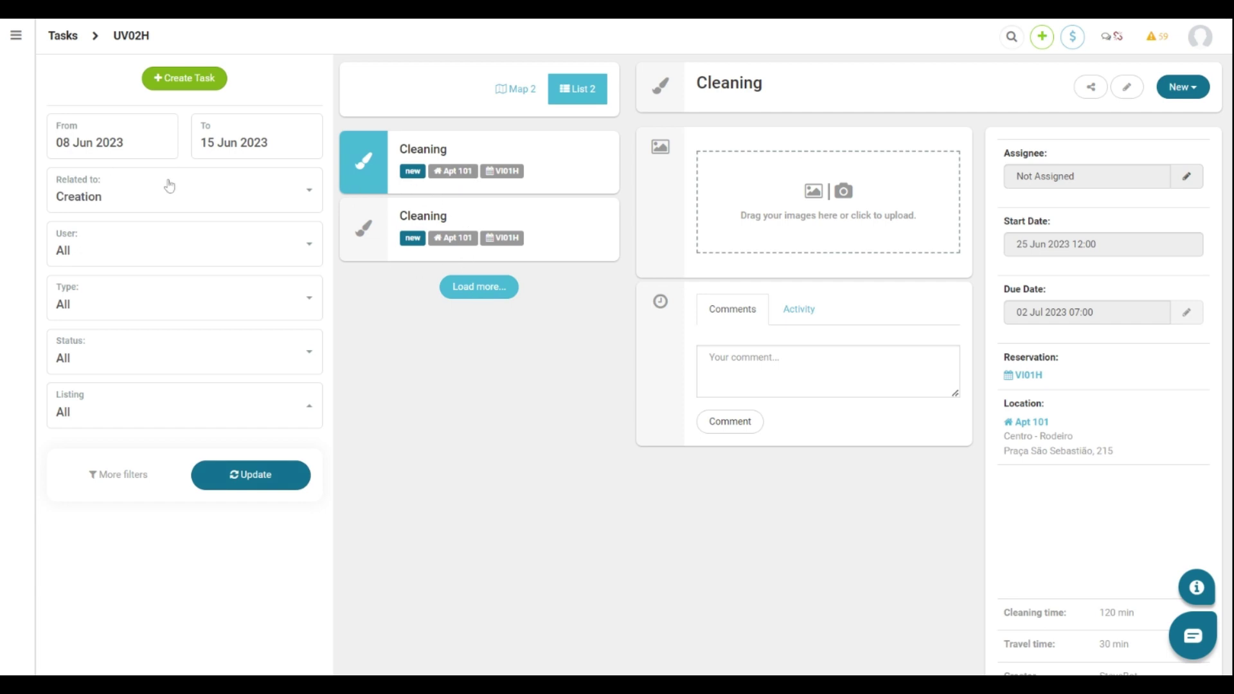
click(126, 143)
click(69, 180)
click(173, 228)
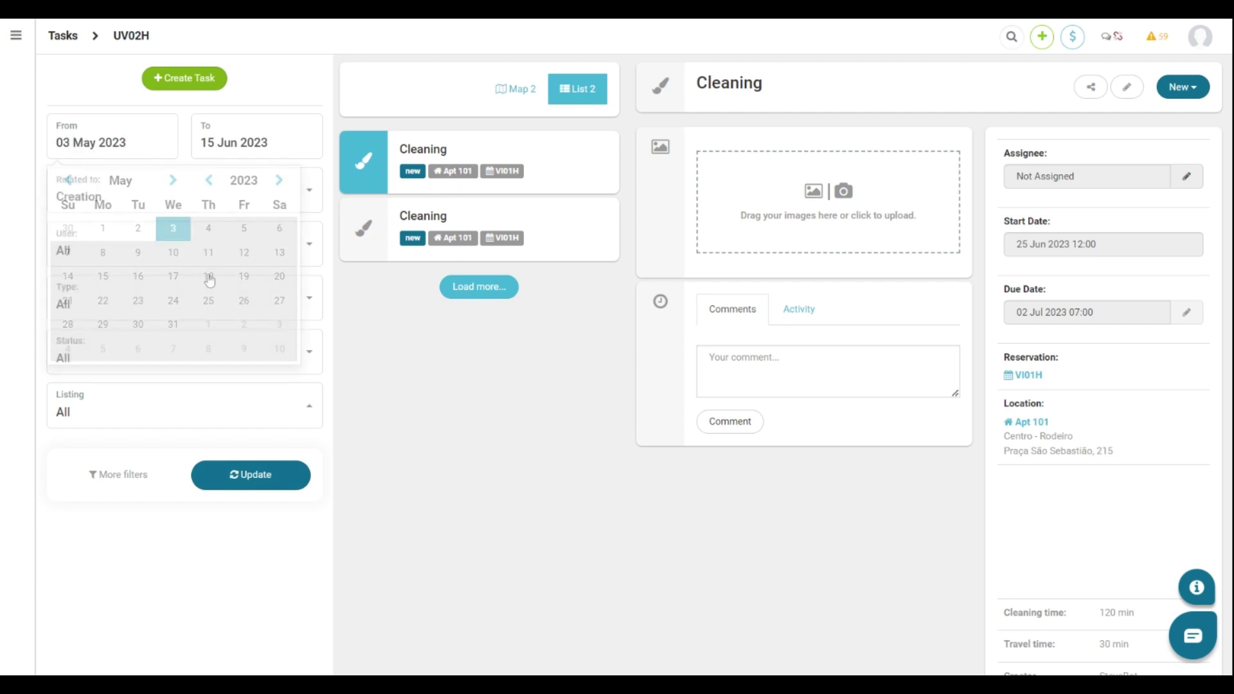
click(269, 476)
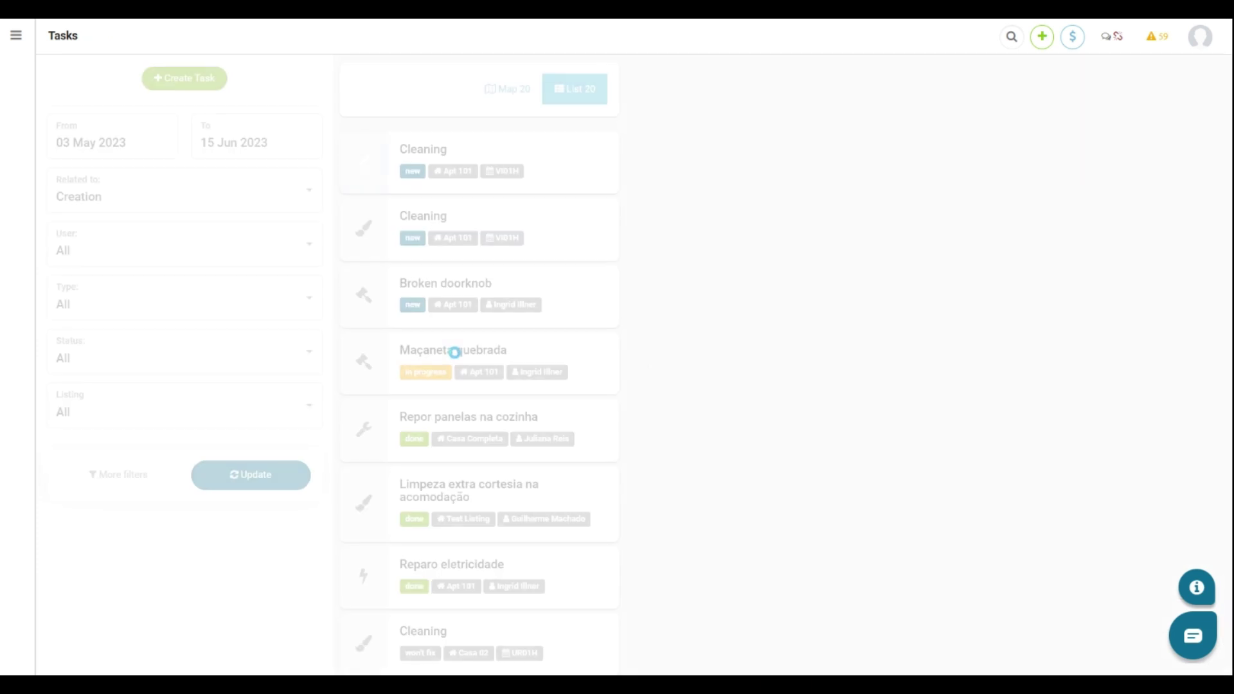
- Set the Broken doorknob task's status to Done
click(442, 301)
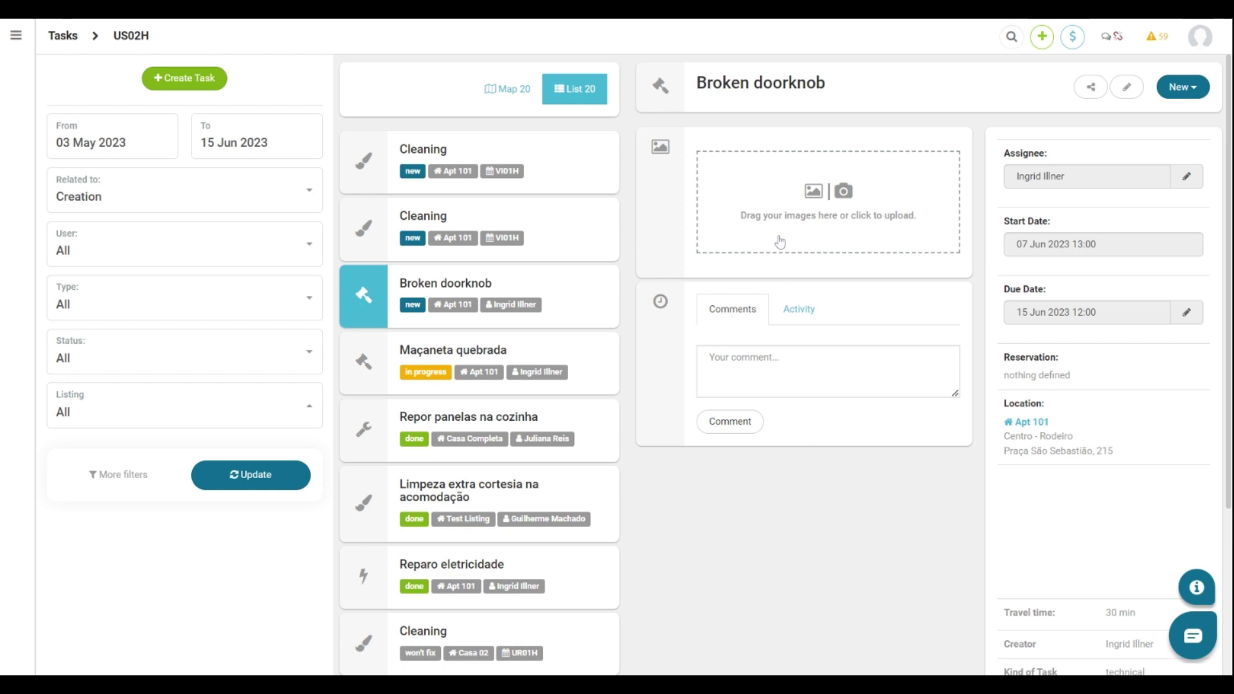
click(1192, 92)
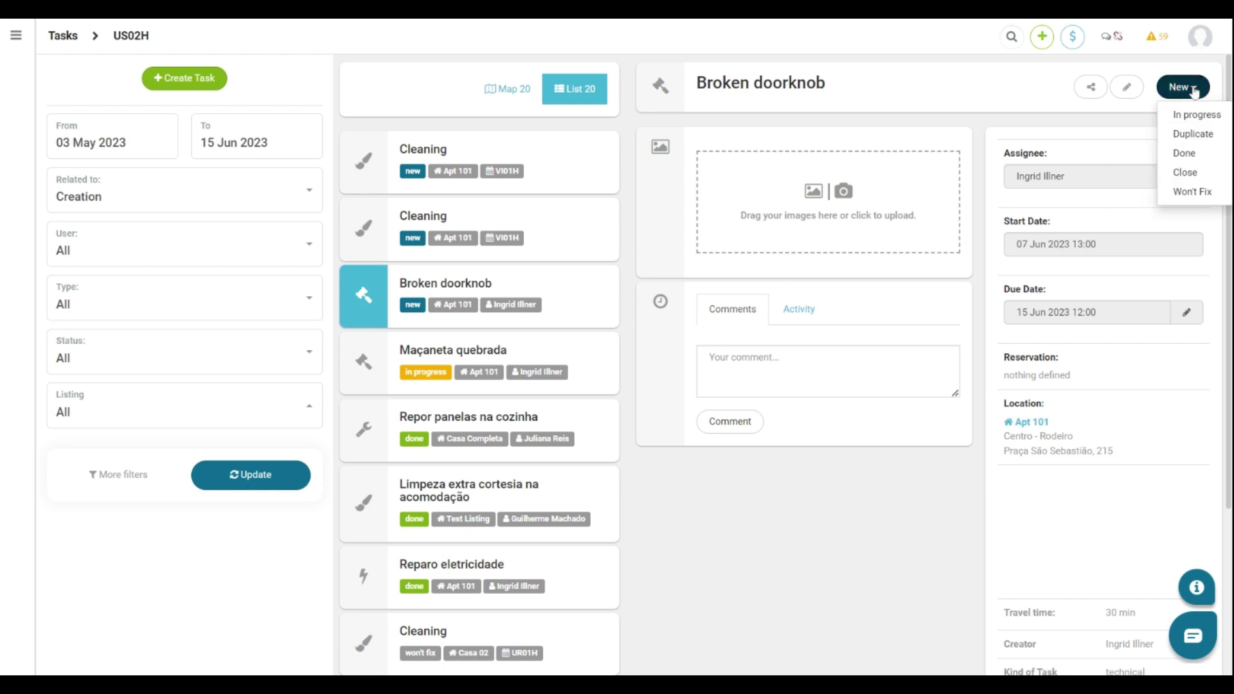
click(1197, 158)
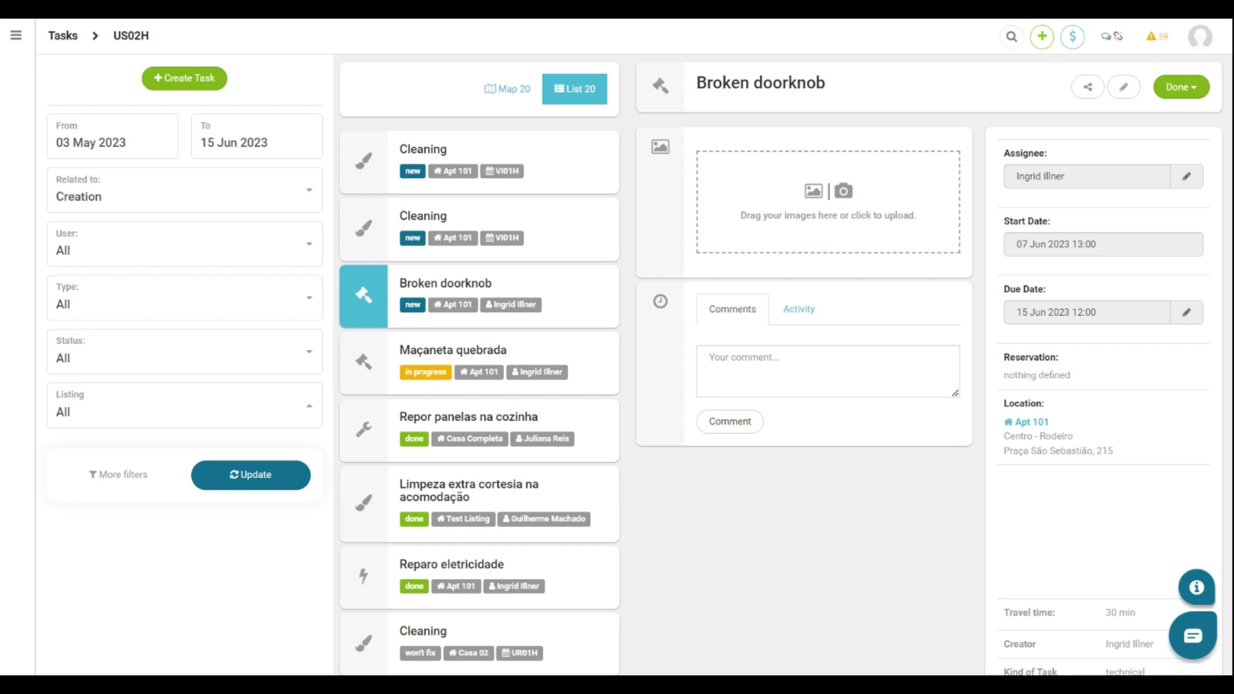
click(164, 185)
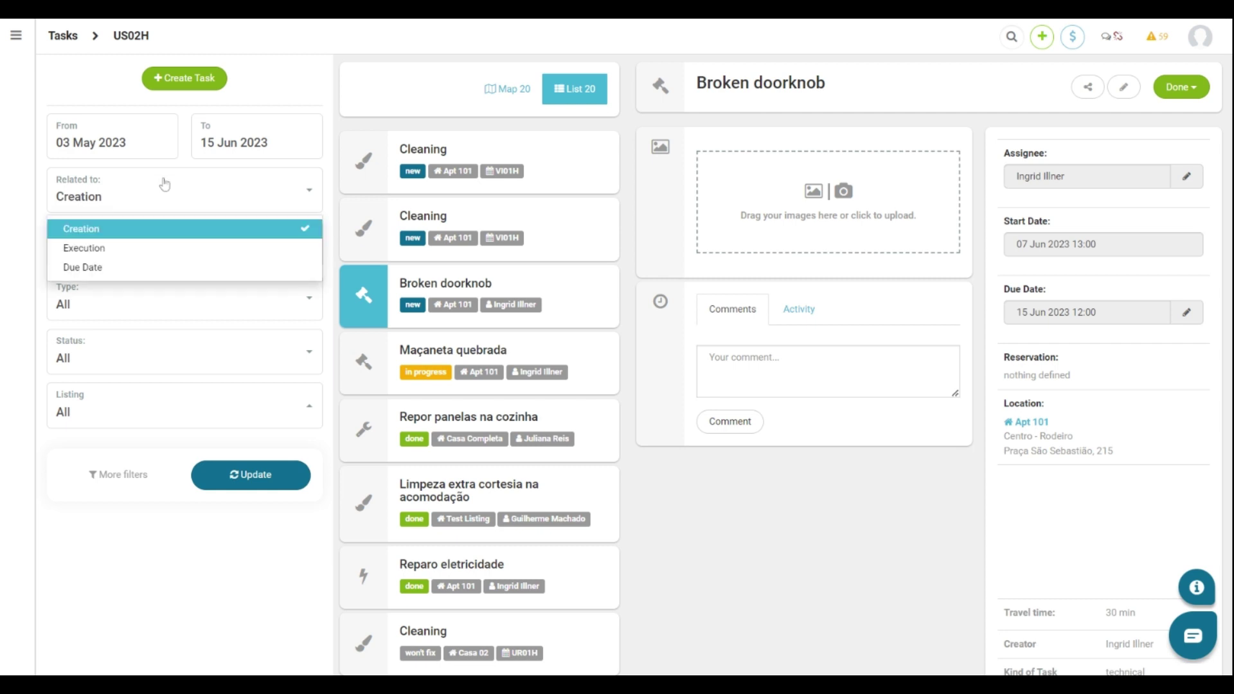
click(124, 199)
click(120, 250)
click(120, 250)
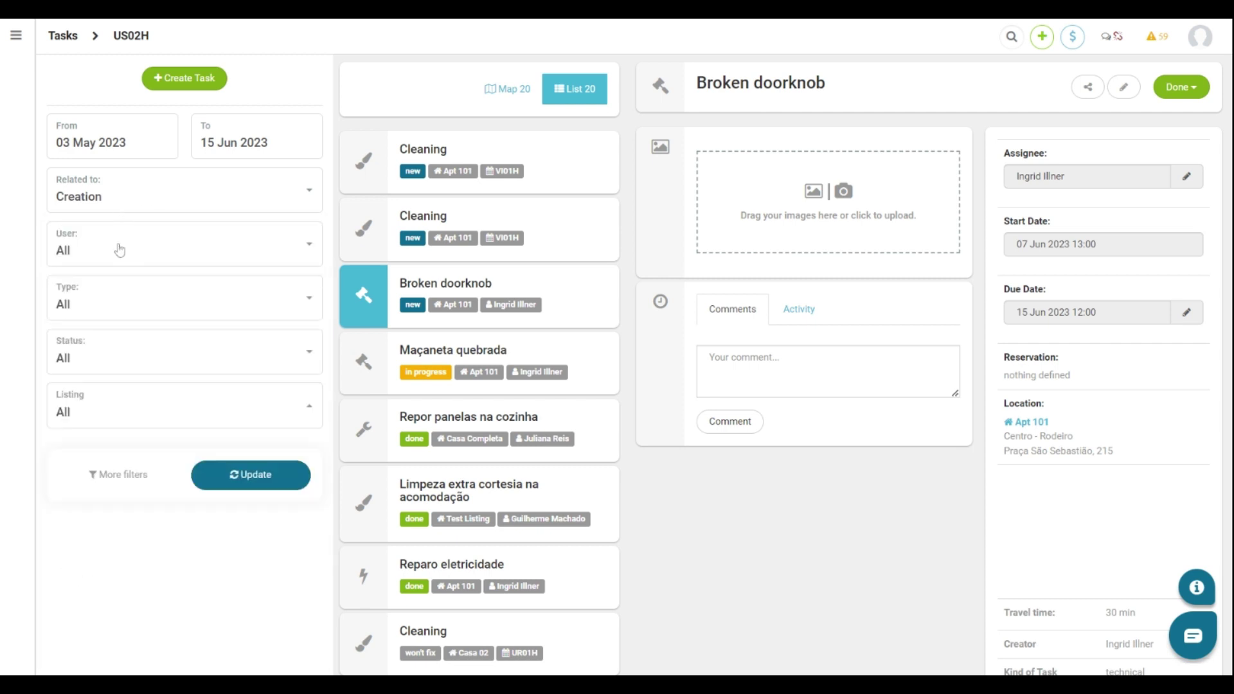
click(118, 294)
click(118, 296)
click(116, 362)
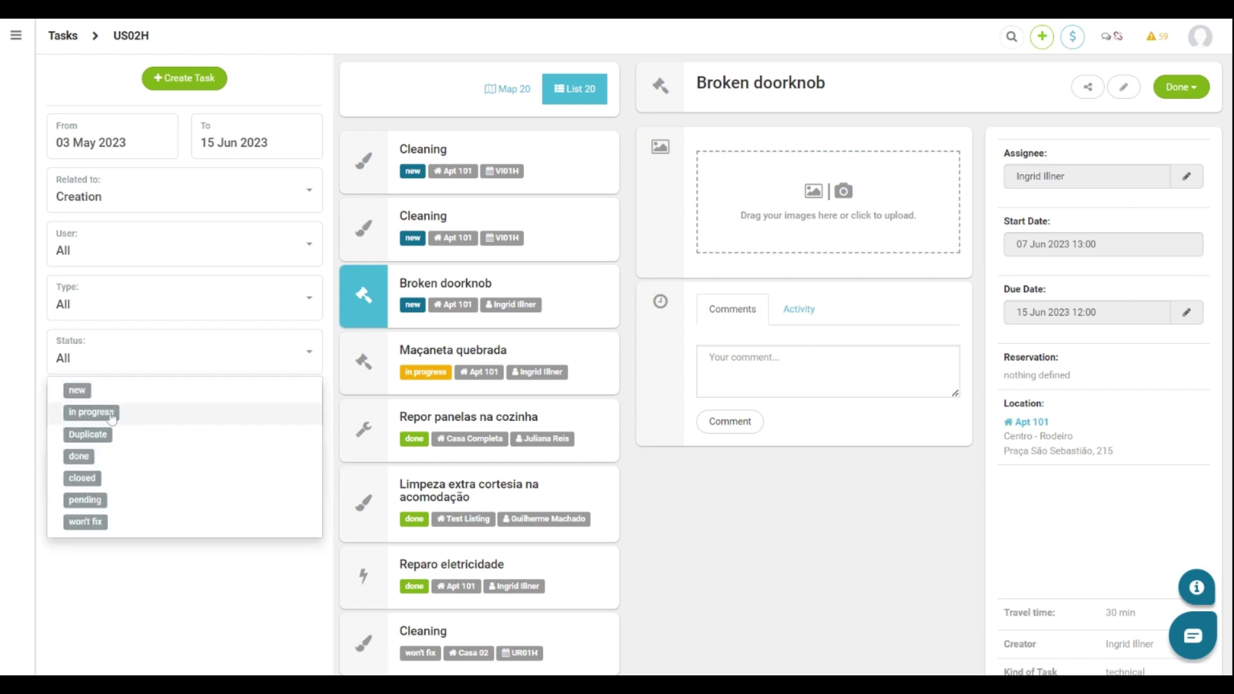
click(113, 343)
click(116, 417)
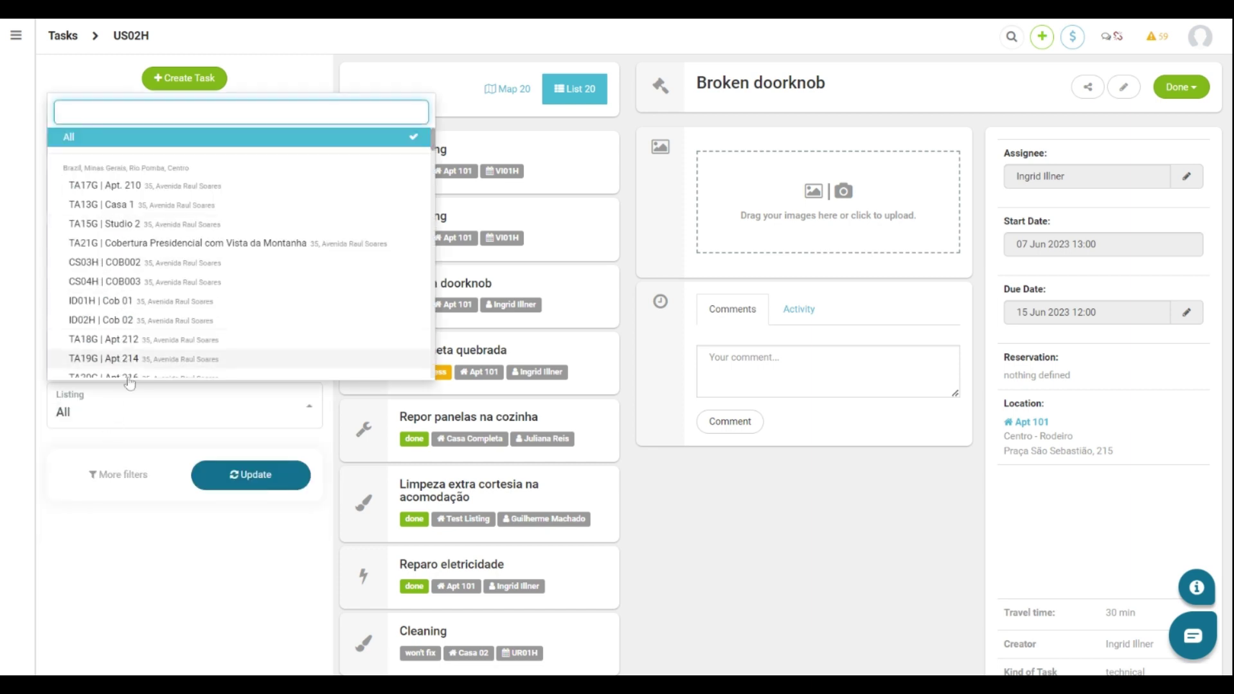
click(129, 408)
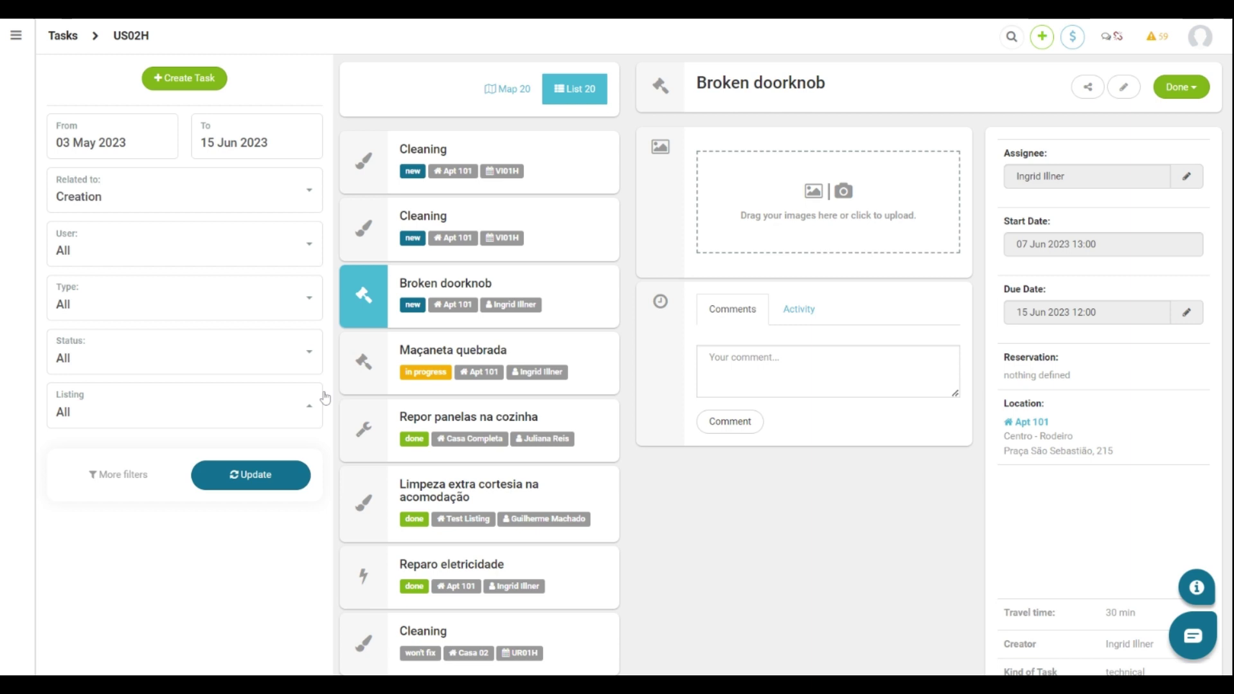
click(1181, 86)
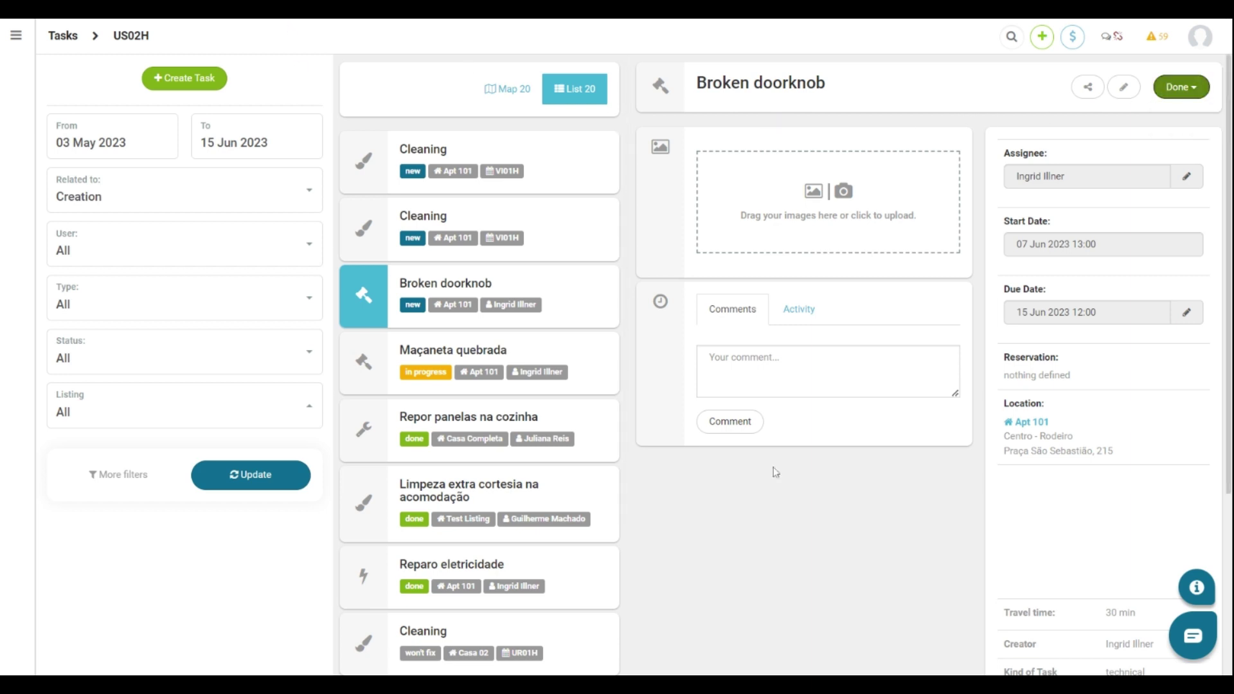